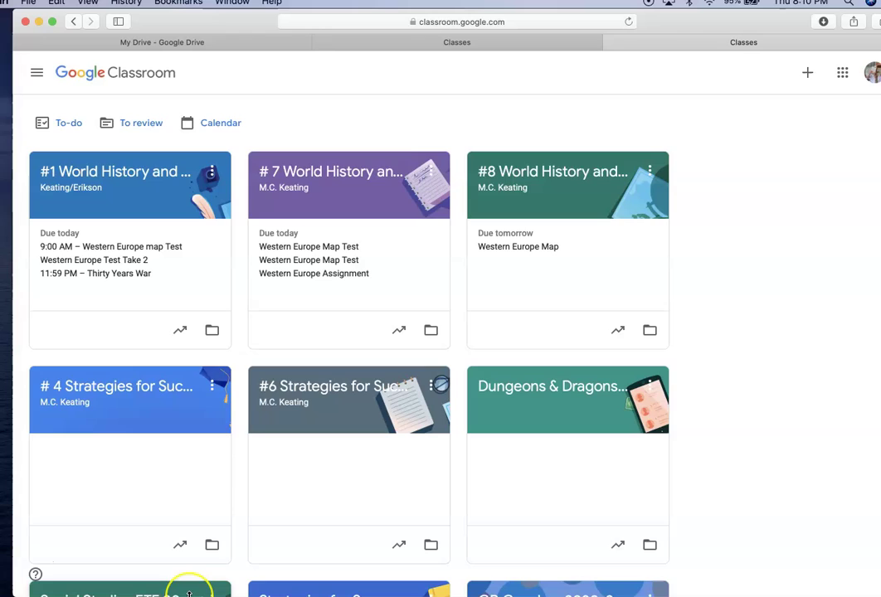
Move the Strategies for Success class card to sit after GB Coaches
{"action": "scroll", "coordinate": [187, 586], "scroll_direction": "down", "scroll_amount": 5}
{"action": "scroll", "coordinate": [187, 586], "scroll_direction": "down", "scroll_amount": 1}
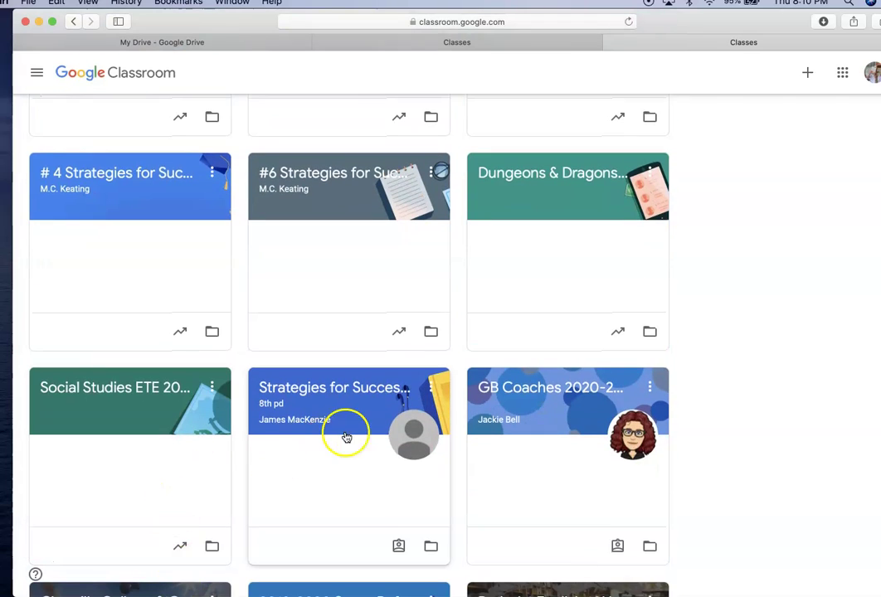
{"action": "left_click", "coordinate": [369, 425]}
{"action": "left_click_drag", "start_coordinate": [370, 425], "coordinate": [488, 429]}
Nudge the Dungeons & Dragons class card into a new spot in the grid
{"action": "scroll", "coordinate": [486, 424], "scroll_direction": "up", "scroll_amount": 3}
{"action": "mouse_move", "coordinate": [568, 317]}
{"action": "left_mouse_down"}
{"action": "mouse_move", "coordinate": [230, 541]}
{"action": "mouse_move", "coordinate": [118, 525]}
{"action": "mouse_move", "coordinate": [407, 409]}
{"action": "mouse_move", "coordinate": [575, 319]}
{"action": "mouse_move", "coordinate": [573, 310]}
{"action": "left_mouse_up"}
{"action": "scroll", "coordinate": [509, 341], "scroll_direction": "up", "scroll_amount": 2}
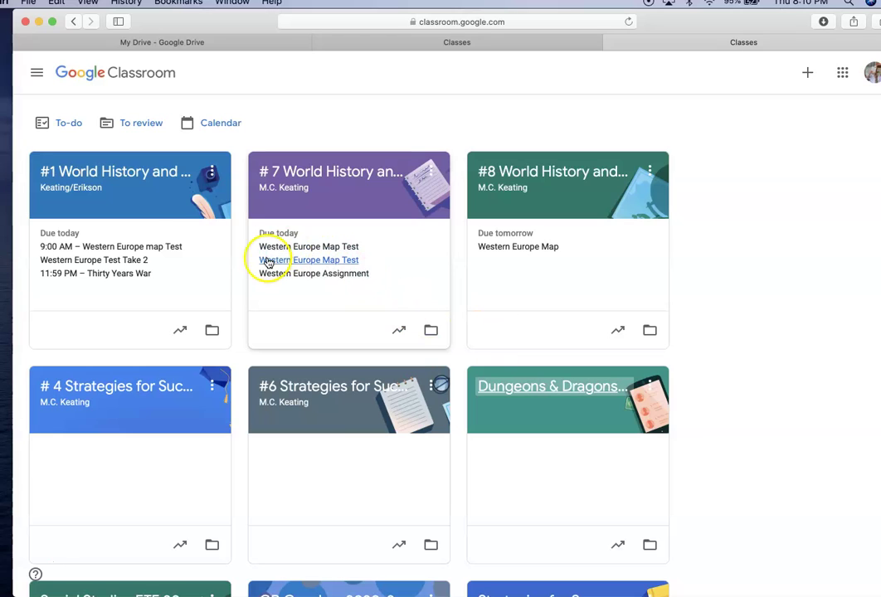
Open the To-do list and switch it to Missing work
{"action": "left_click", "coordinate": [63, 124]}
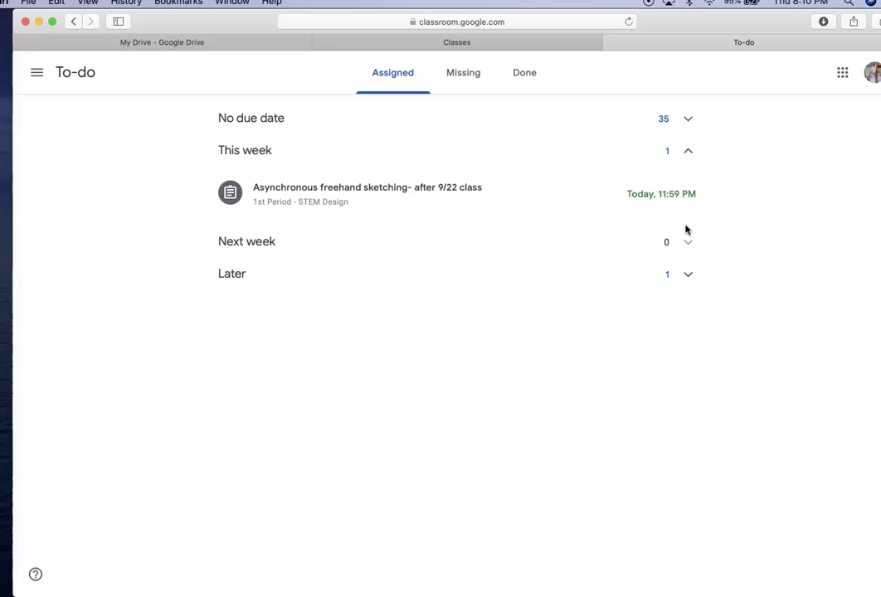
{"action": "left_click", "coordinate": [523, 252]}
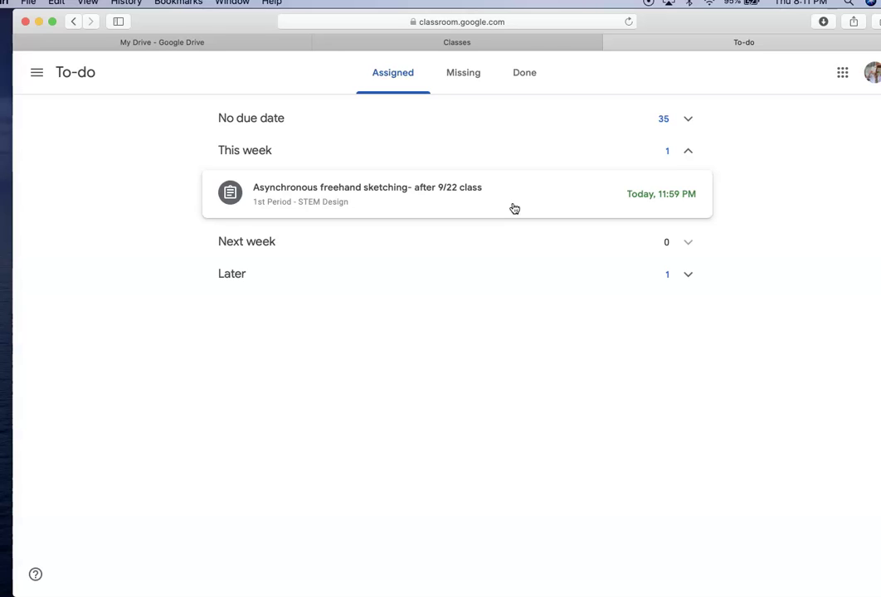
{"action": "left_click", "coordinate": [504, 91]}
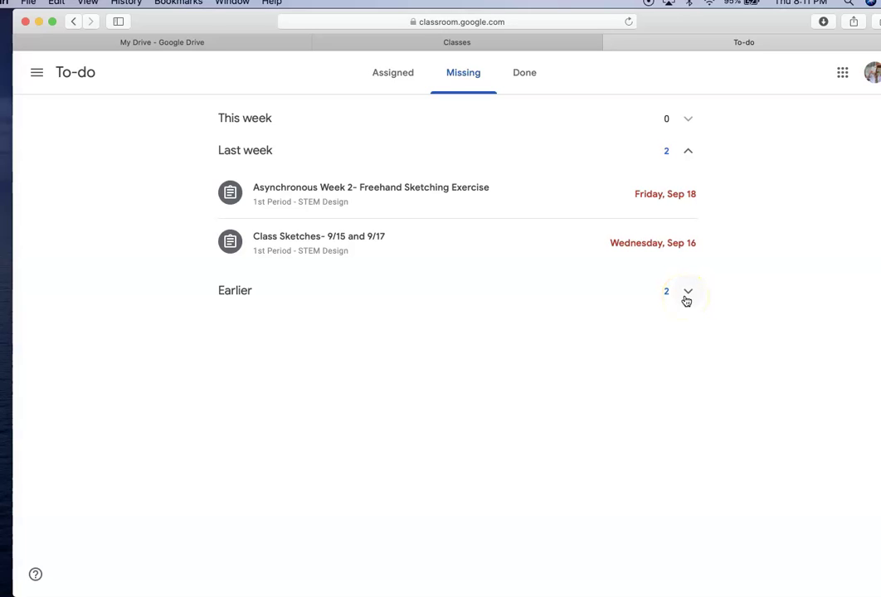
Expand and collapse the Earlier and Last week missing groups, leaving both collapsed
{"action": "left_click", "coordinate": [687, 299]}
{"action": "left_click", "coordinate": [687, 219]}
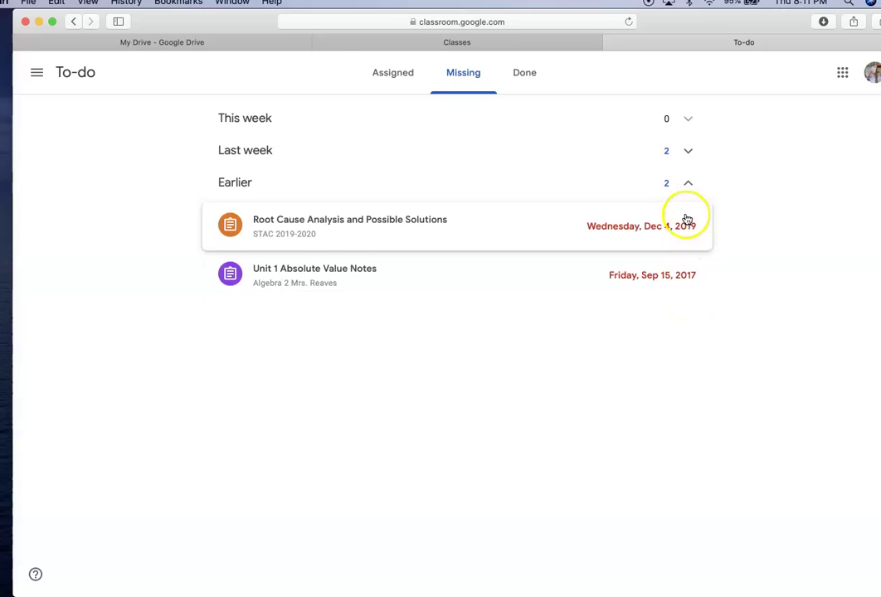
{"action": "left_click", "coordinate": [688, 183]}
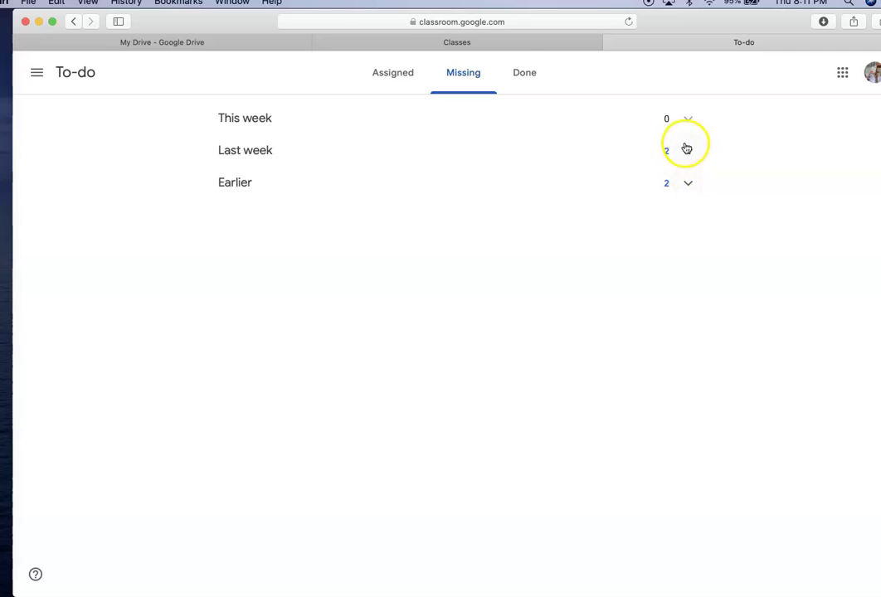
{"action": "left_click", "coordinate": [687, 149]}
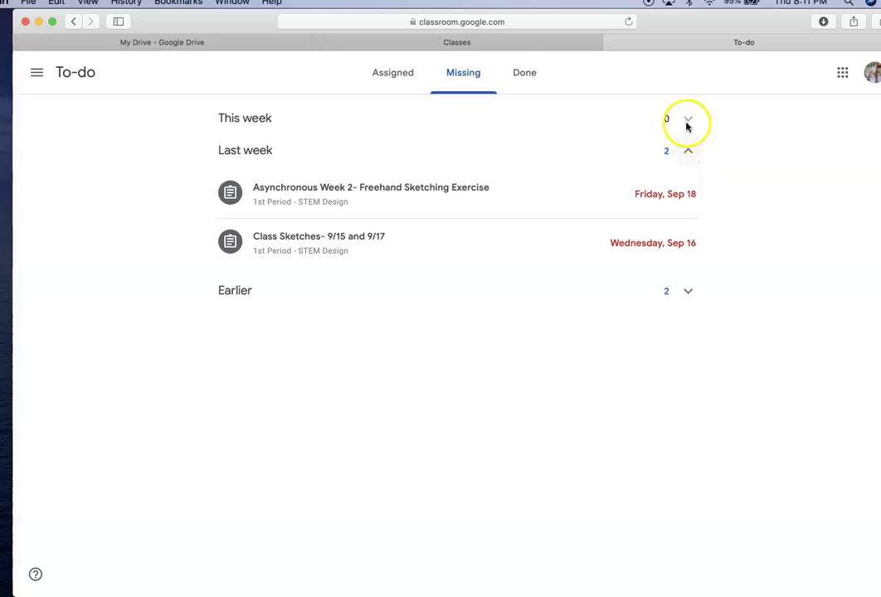
{"action": "left_click", "coordinate": [689, 152]}
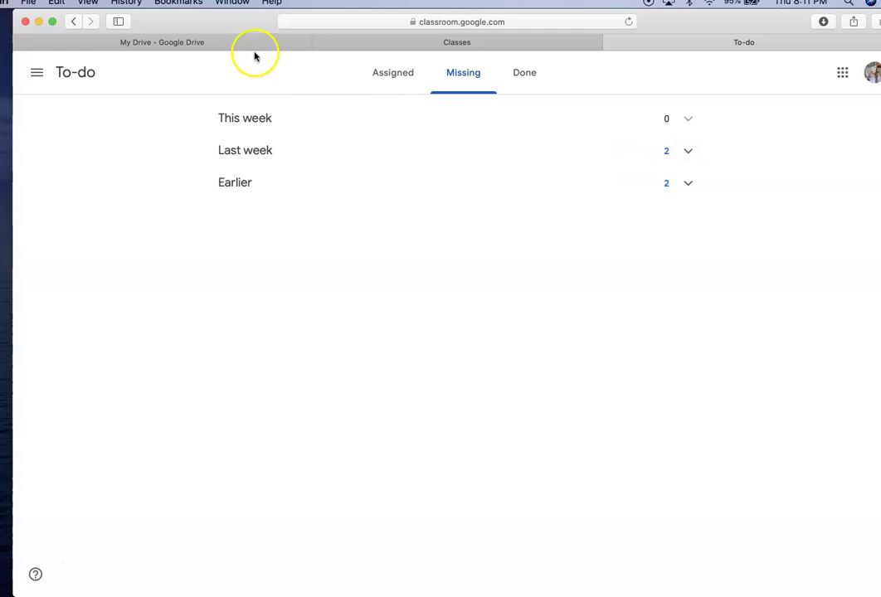
Open the Classroom calendar from the main menu's Classes page
{"action": "left_click", "coordinate": [39, 75]}
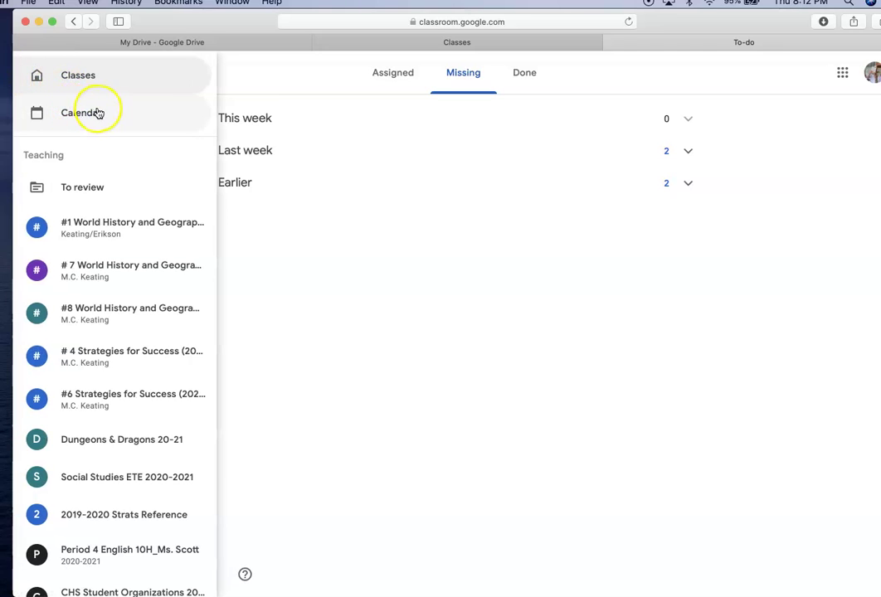
{"action": "left_click", "coordinate": [83, 83]}
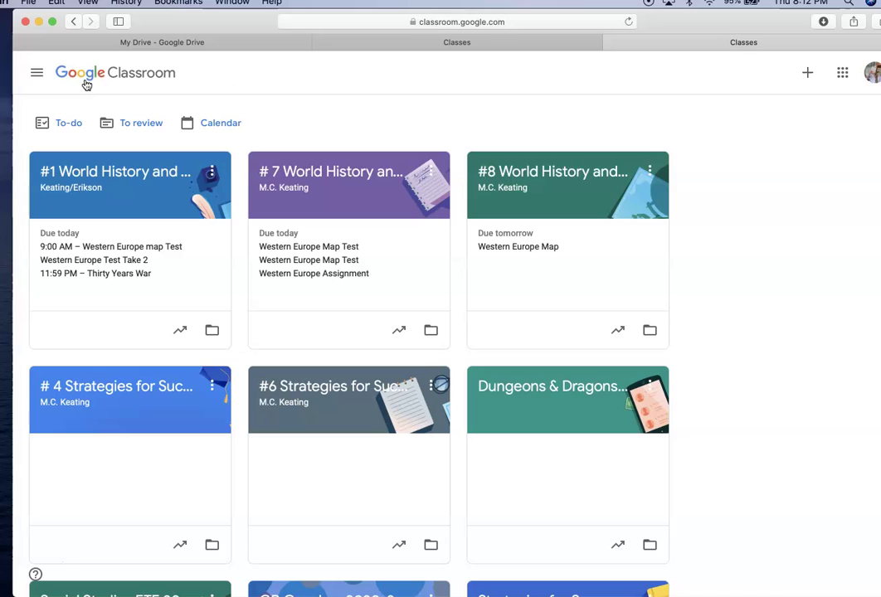
{"action": "left_click", "coordinate": [207, 122]}
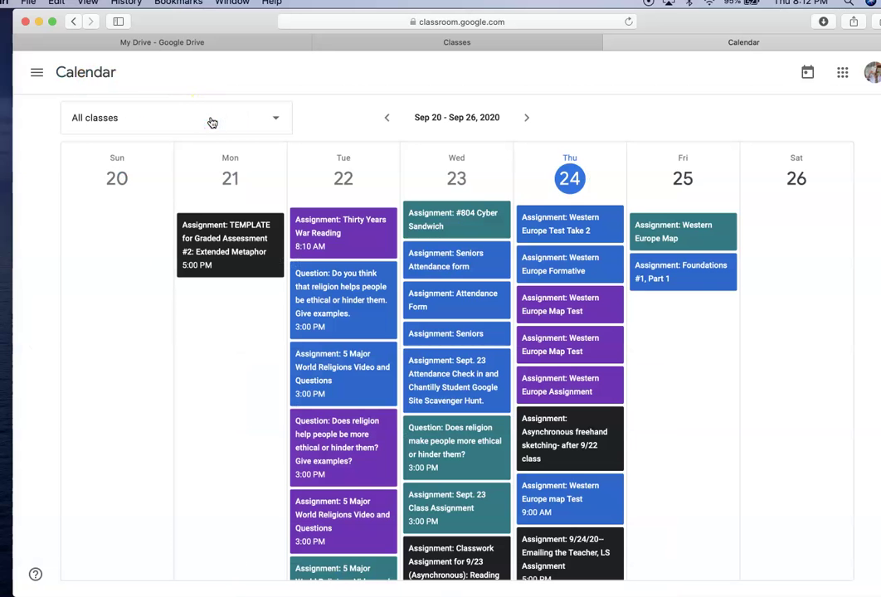
Page to Sep 27–Oct 3 and back, then open Thursday's Western Europe Test Take 2
{"action": "left_click", "coordinate": [527, 119]}
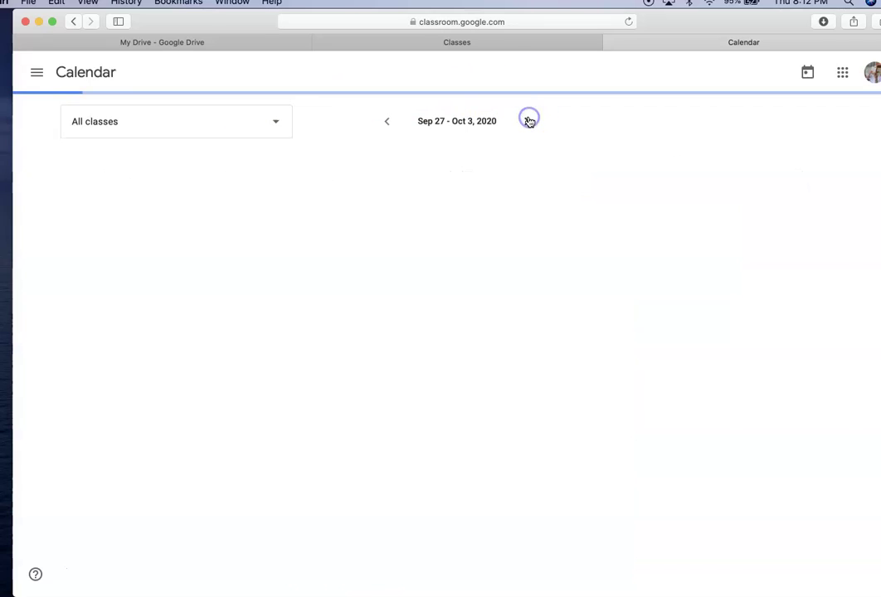
{"action": "left_click", "coordinate": [392, 123]}
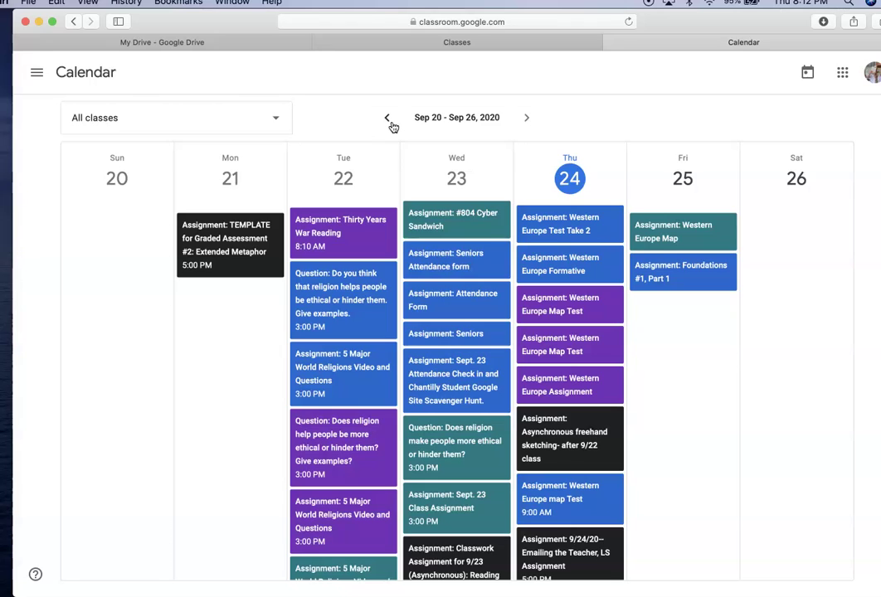
{"action": "left_click", "coordinate": [528, 119]}
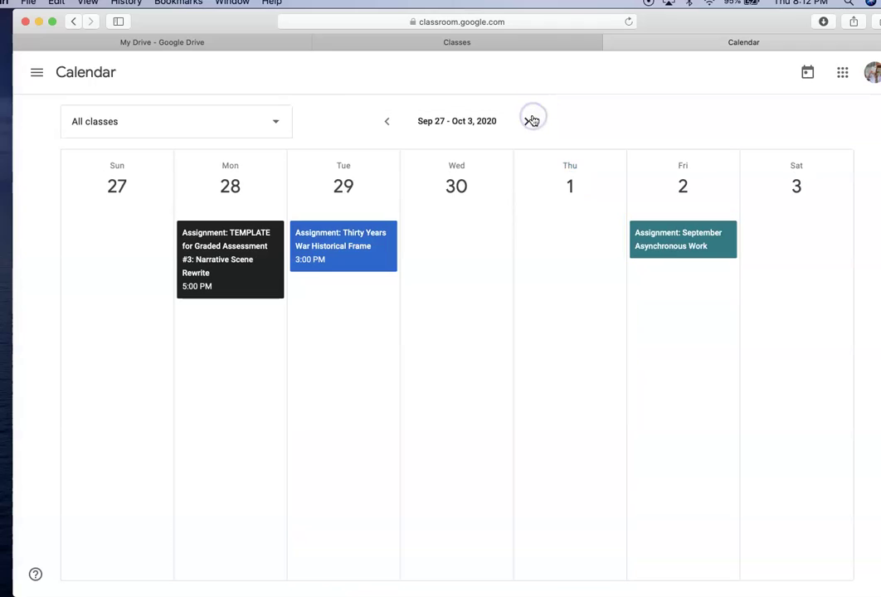
{"action": "left_click", "coordinate": [386, 122]}
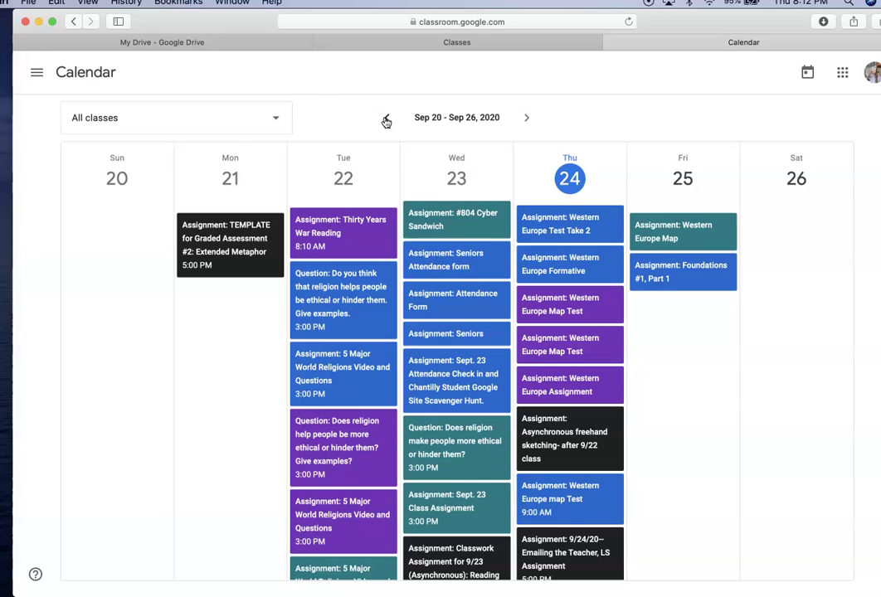
{"action": "left_click", "coordinate": [562, 229]}
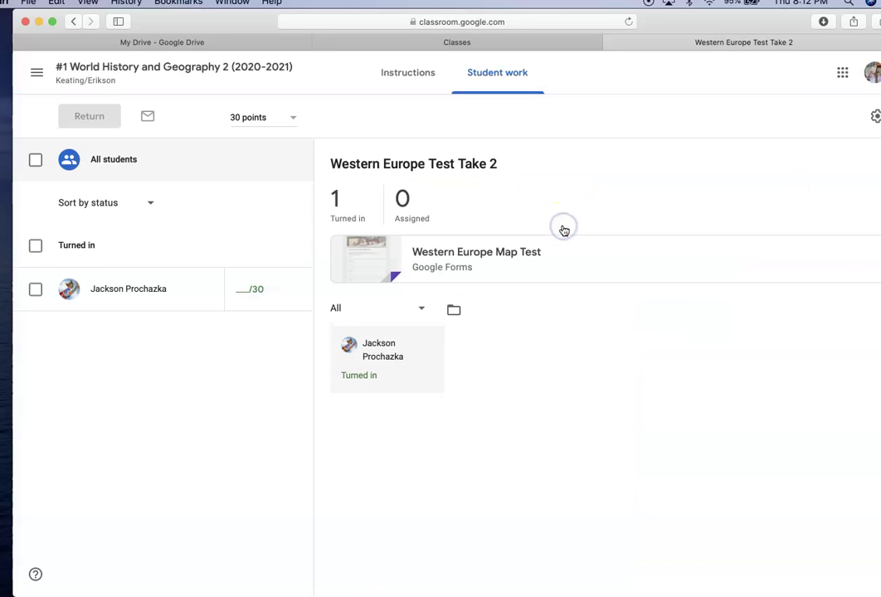
Go back, pick 1st Period - STEM Design from the menu, and show its Classwork
{"action": "left_click", "coordinate": [73, 22]}
{"action": "left_click", "coordinate": [36, 72]}
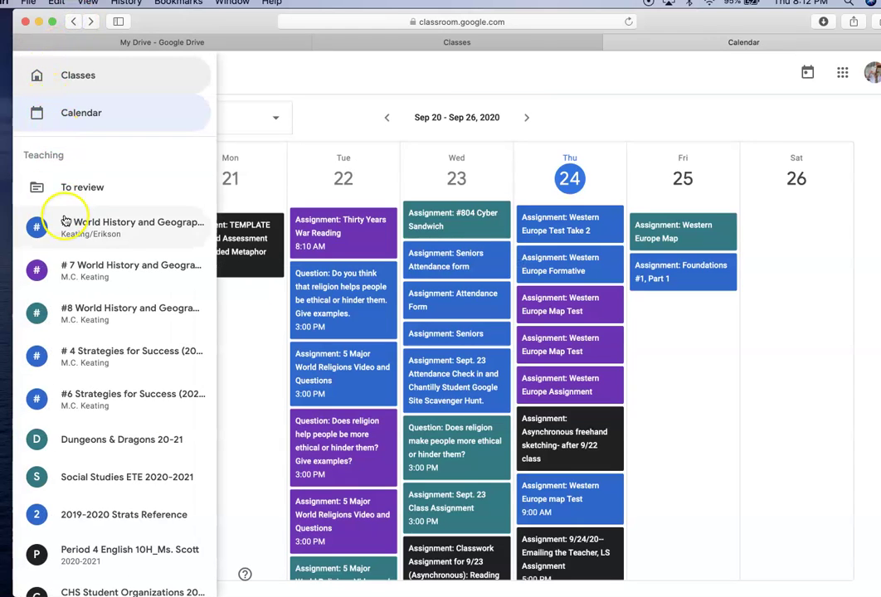
{"action": "scroll", "coordinate": [83, 342], "scroll_direction": "down", "scroll_amount": 10}
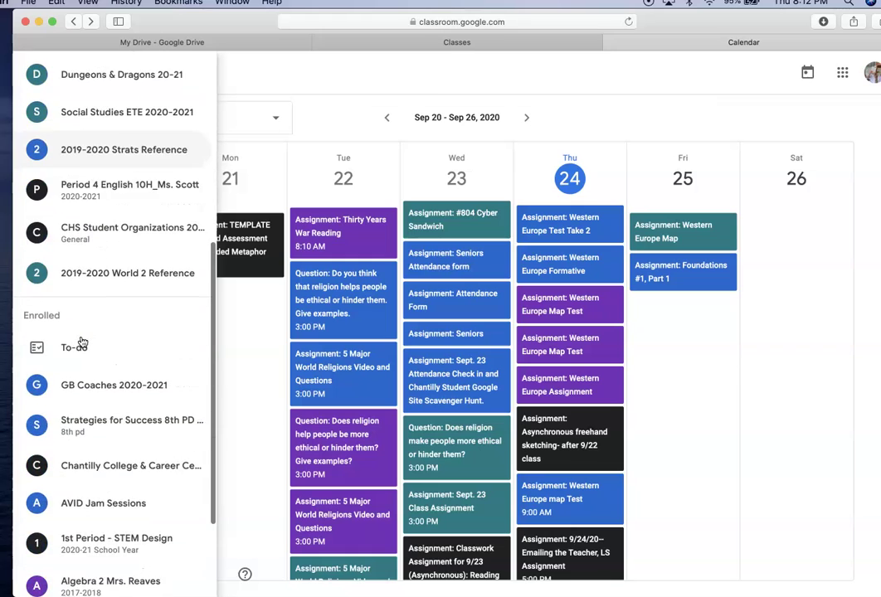
{"action": "scroll", "coordinate": [83, 342], "scroll_direction": "down", "scroll_amount": 3}
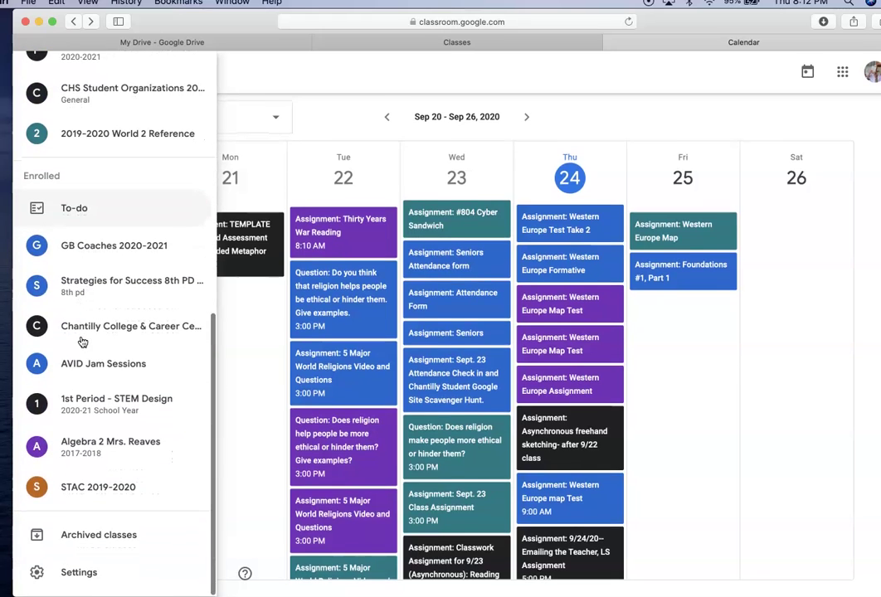
{"action": "left_click", "coordinate": [82, 401]}
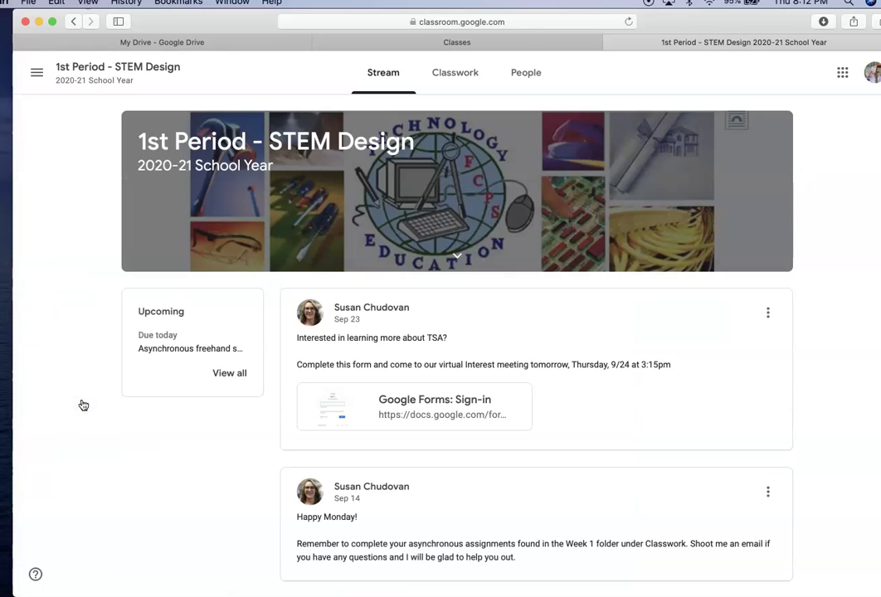
{"action": "left_click", "coordinate": [455, 75]}
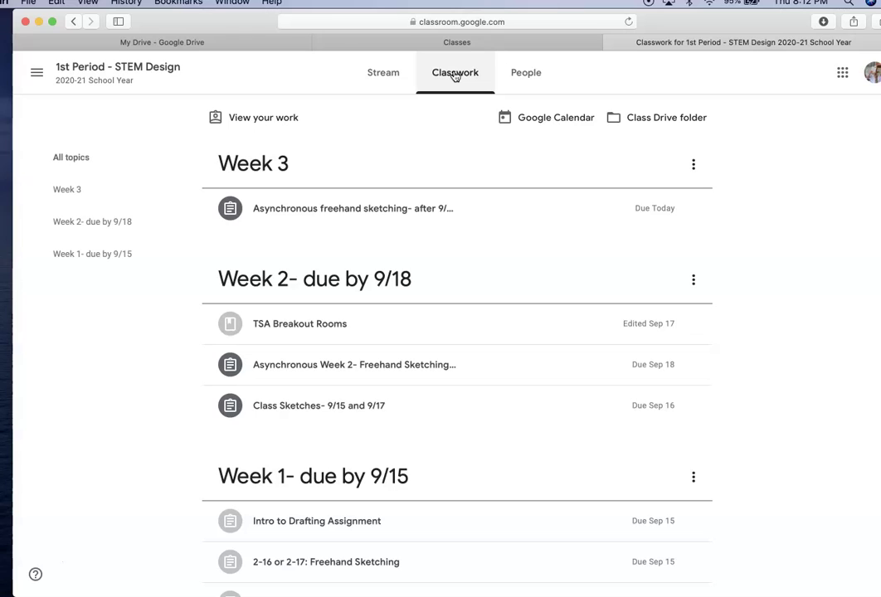
Open View your work and filter it by Missing, Returned, Assigned, then Missing again
{"action": "left_click", "coordinate": [257, 120]}
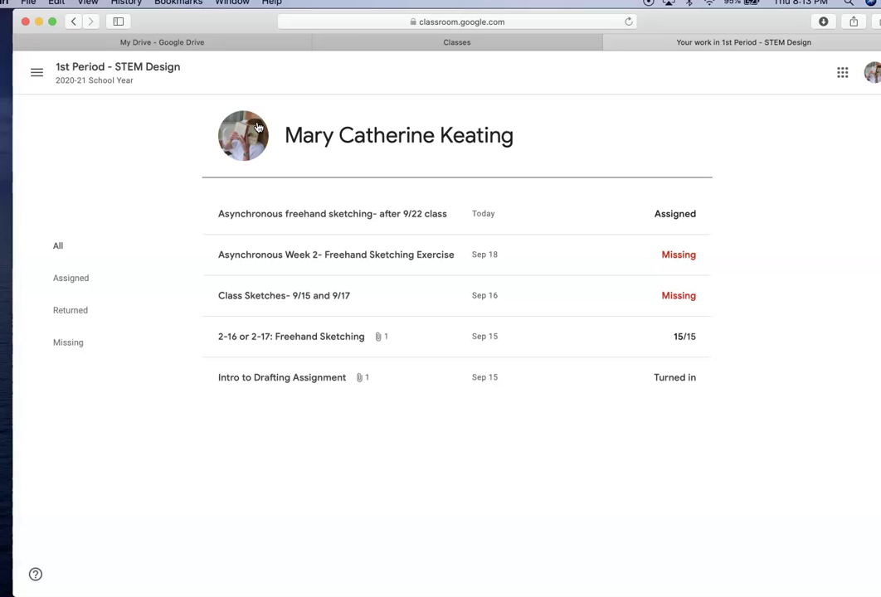
{"action": "left_click", "coordinate": [73, 22]}
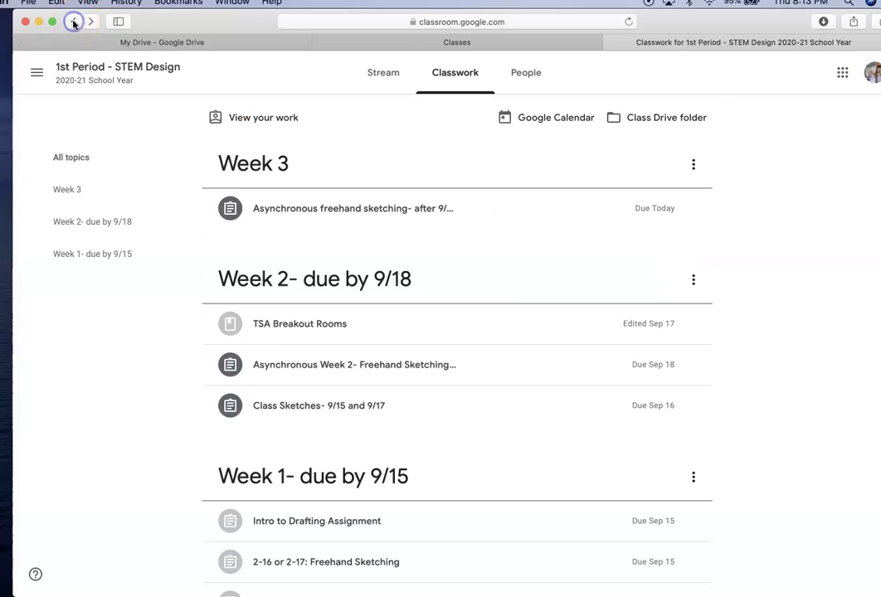
{"action": "left_click", "coordinate": [277, 121]}
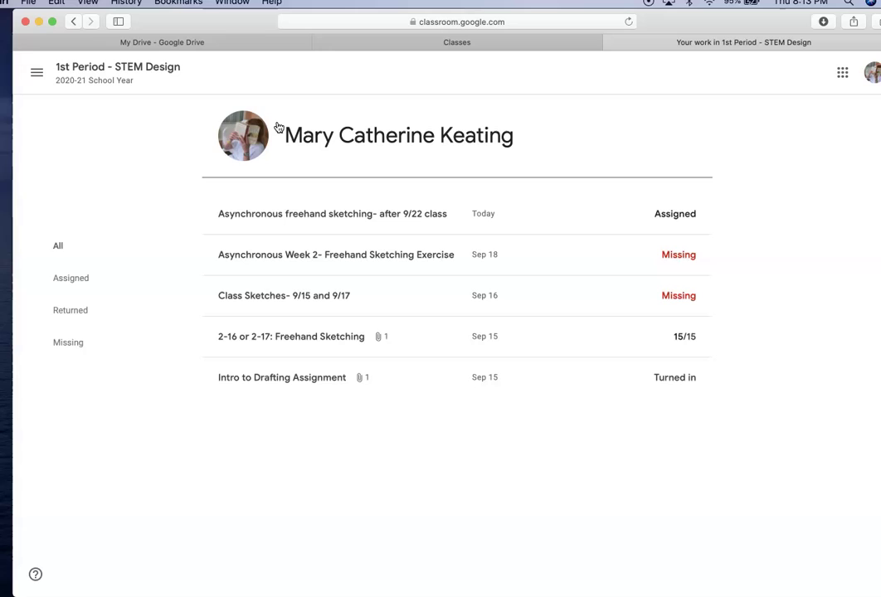
{"action": "left_click", "coordinate": [64, 355]}
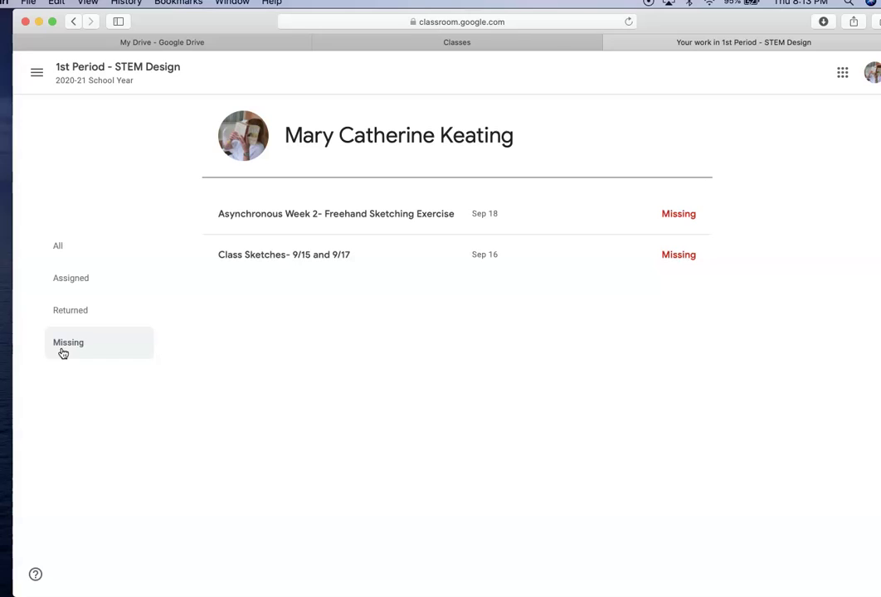
{"action": "left_click", "coordinate": [69, 316]}
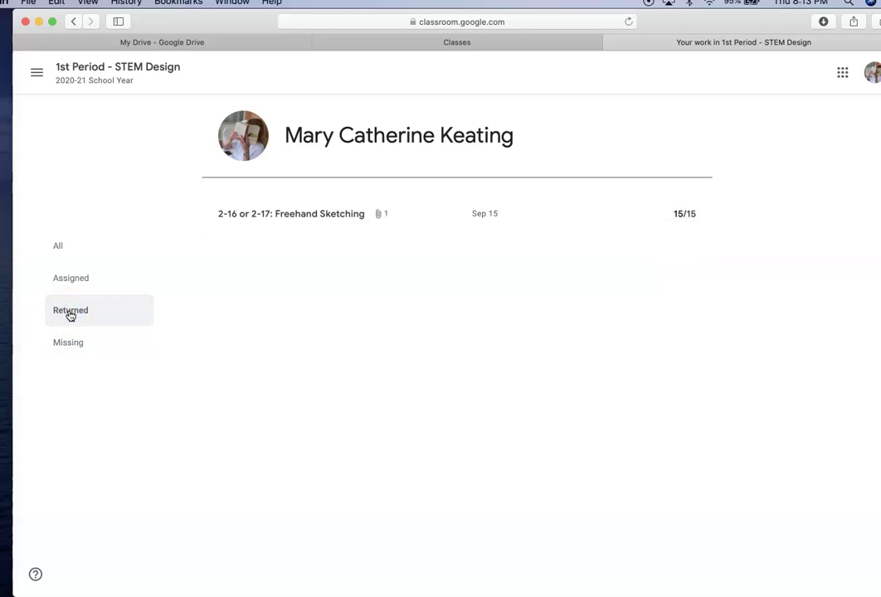
{"action": "left_click", "coordinate": [72, 282]}
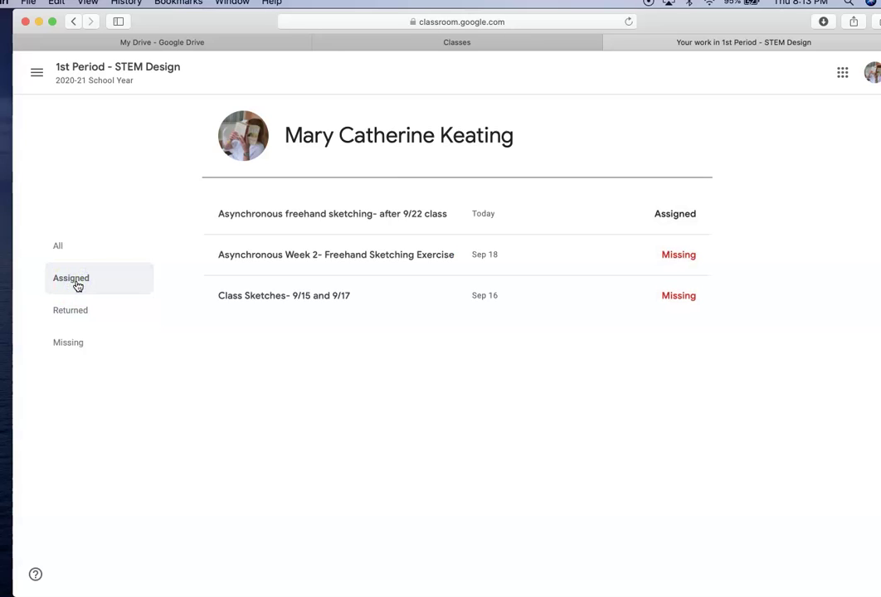
{"action": "left_click", "coordinate": [68, 347]}
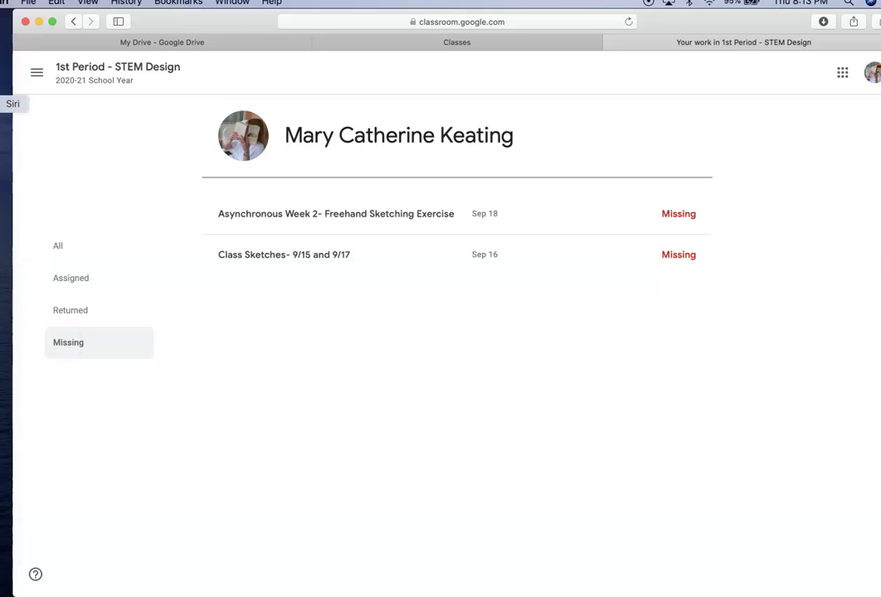
Return to the 1st Period - STEM Design Classwork page
{"action": "left_click", "coordinate": [72, 25]}
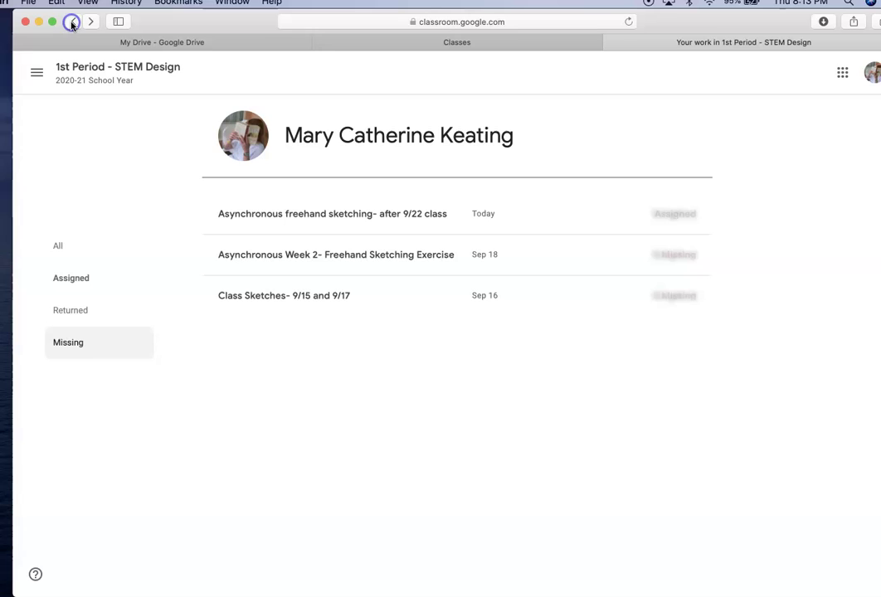
{"action": "left_click", "coordinate": [74, 82]}
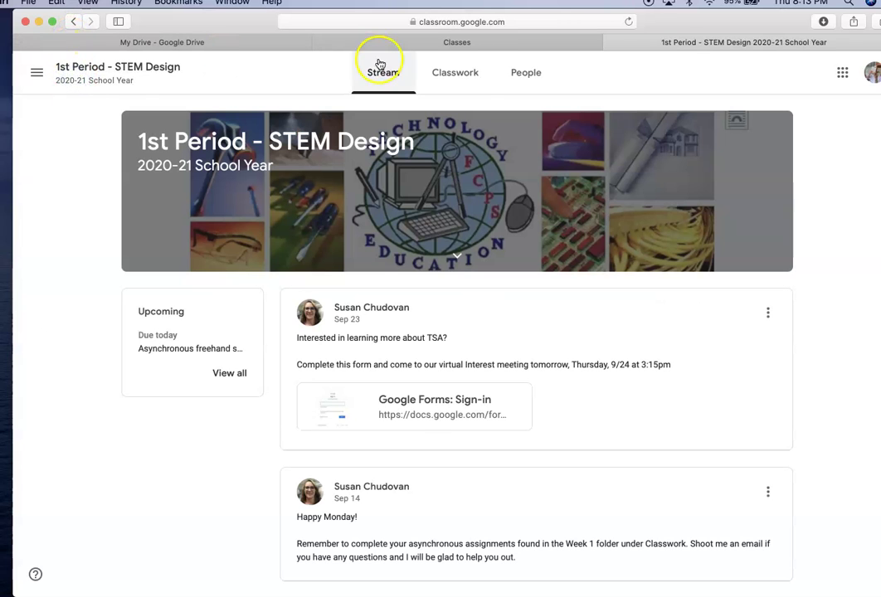
{"action": "left_click", "coordinate": [462, 73]}
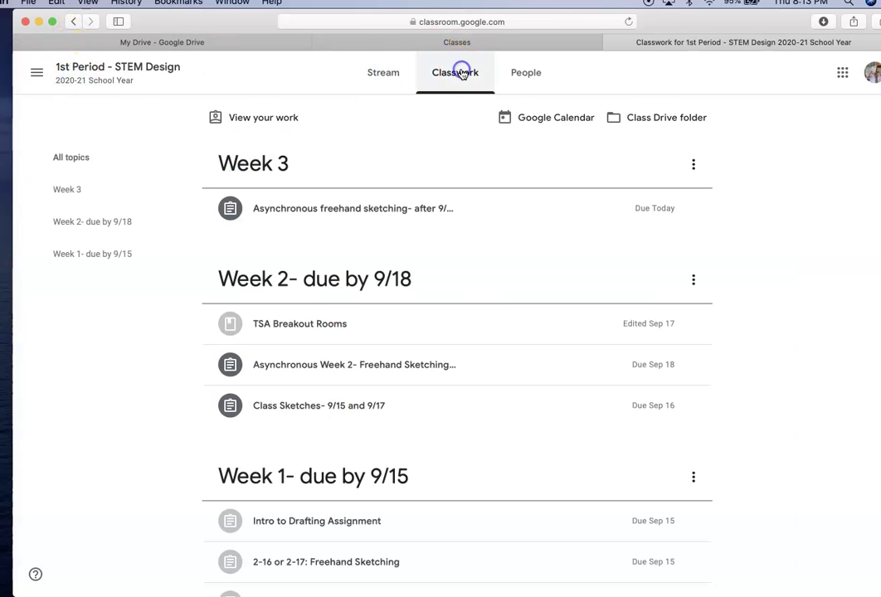
Open Google Calendar from Classwork and cycle through Day, Week, then Month view
{"action": "left_click", "coordinate": [564, 116]}
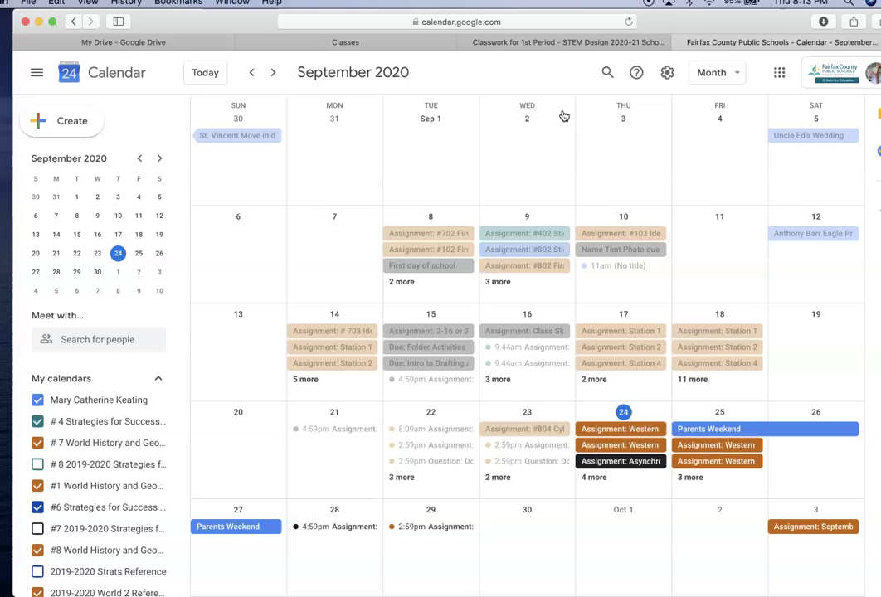
{"action": "left_click", "coordinate": [738, 73]}
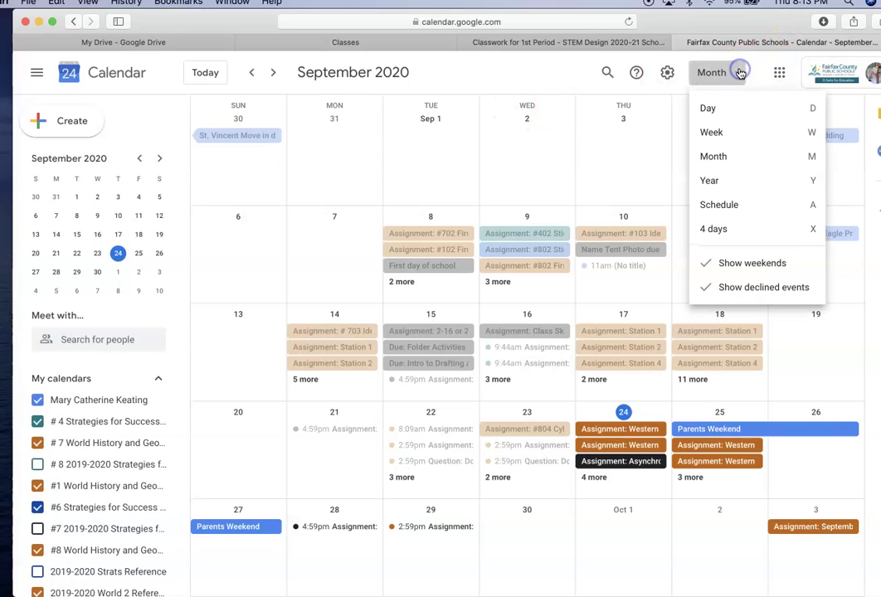
{"action": "left_click", "coordinate": [717, 108]}
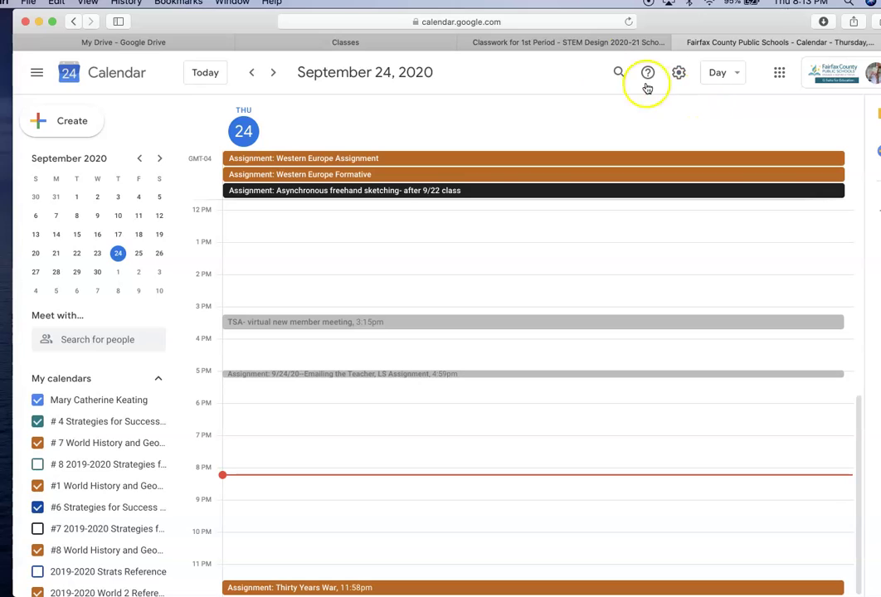
{"action": "scroll", "coordinate": [488, 218], "scroll_direction": "up", "scroll_amount": 2}
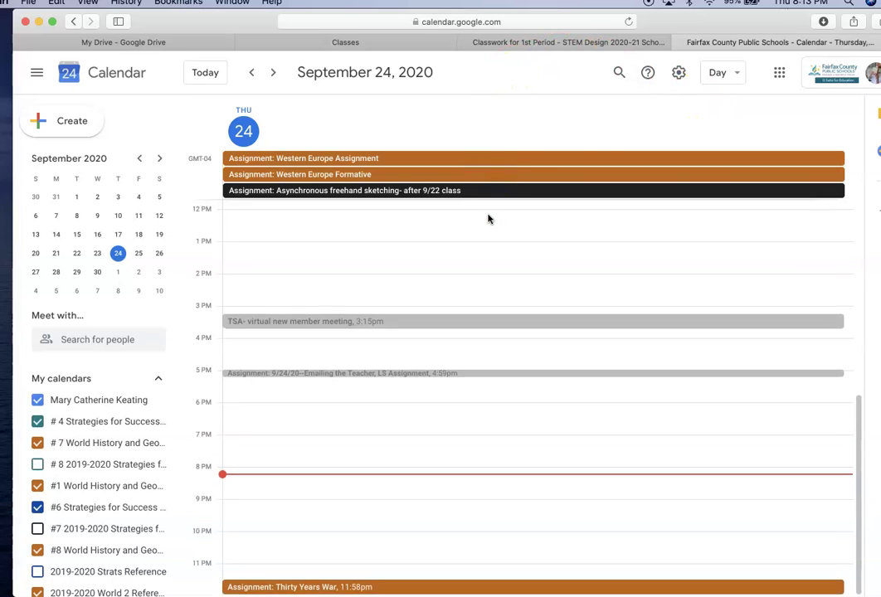
{"action": "left_click", "coordinate": [737, 77]}
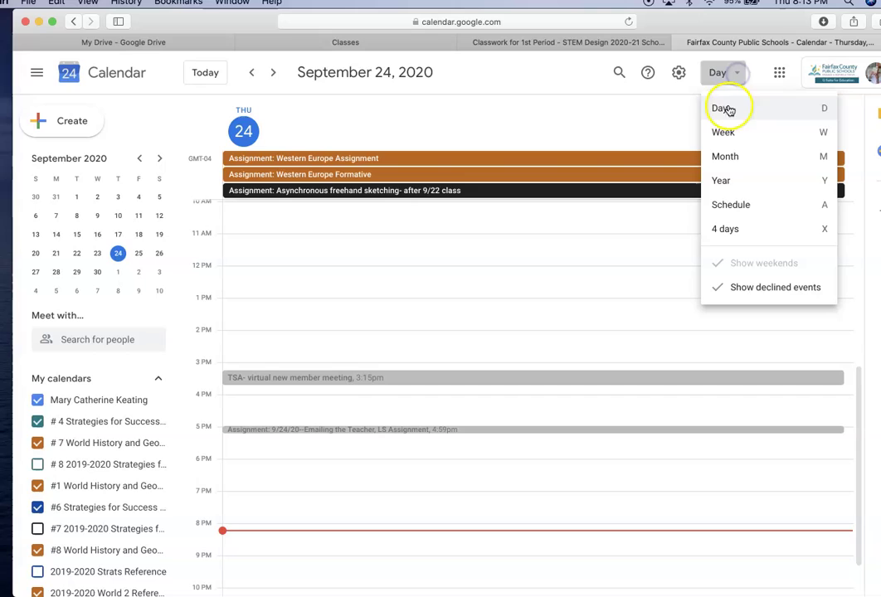
{"action": "left_click", "coordinate": [724, 134]}
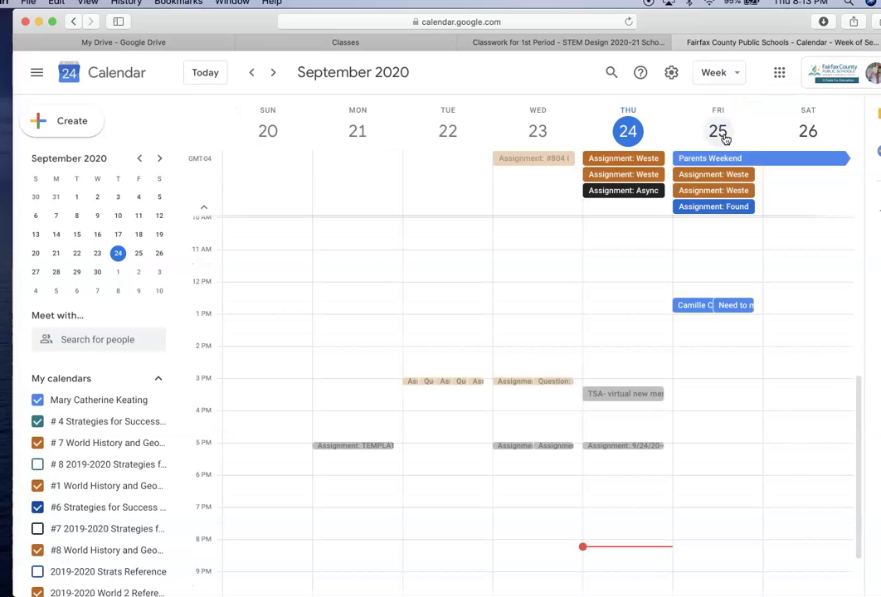
{"action": "left_click", "coordinate": [738, 74]}
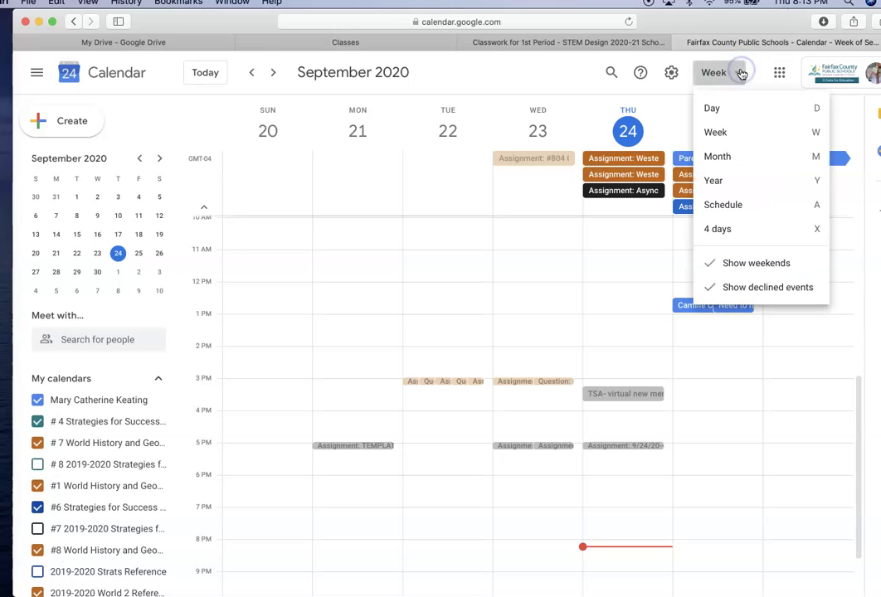
{"action": "left_click", "coordinate": [718, 156]}
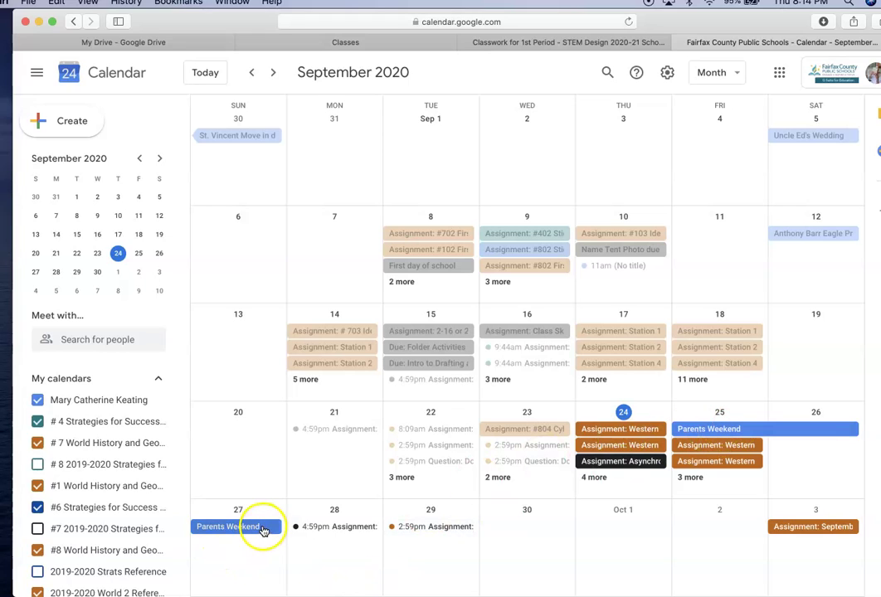
{"action": "left_click", "coordinate": [414, 430]}
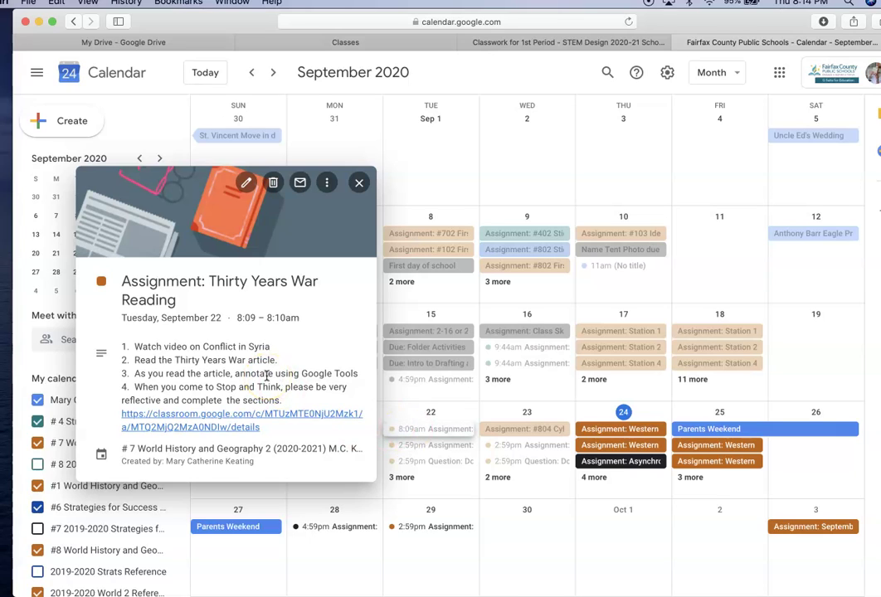
{"action": "left_click", "coordinate": [360, 184]}
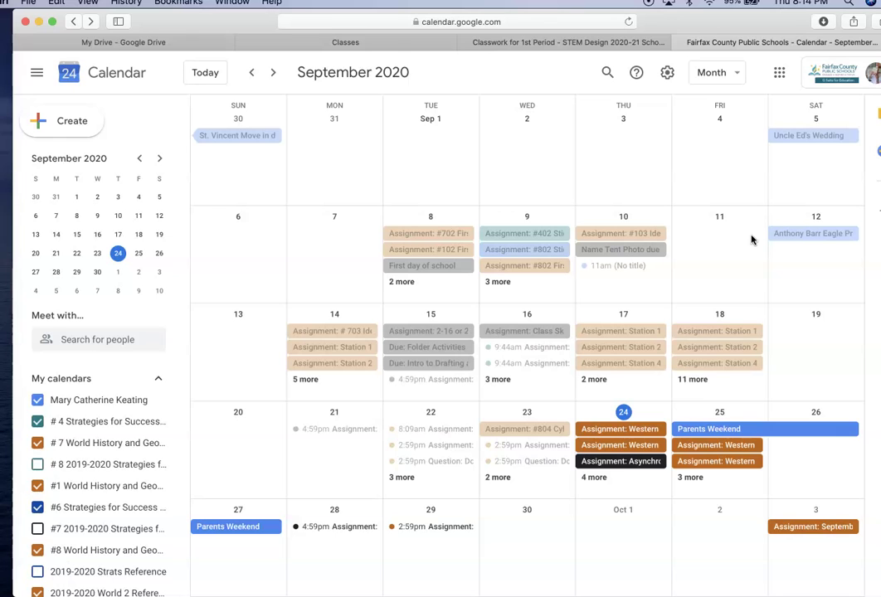
Create an event on Wednesday, September 30 titled 'Yearbook'
{"action": "left_click", "coordinate": [528, 541]}
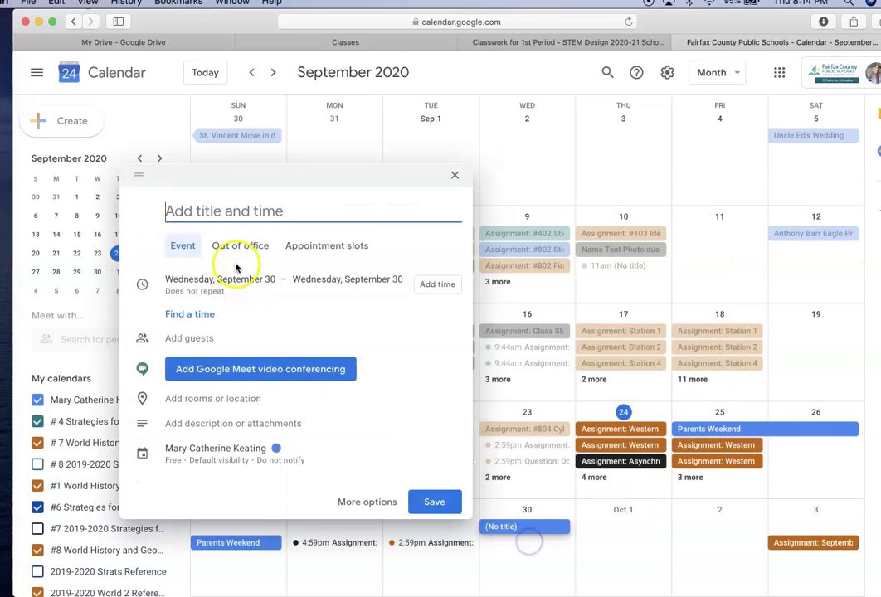
{"action": "left_click", "coordinate": [235, 209]}
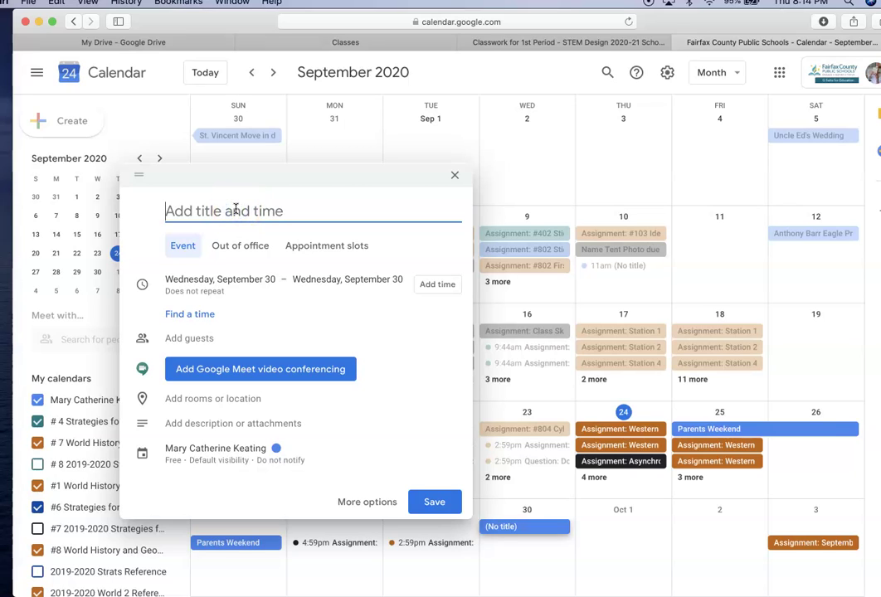
{"action": "type", "text": "Y"}
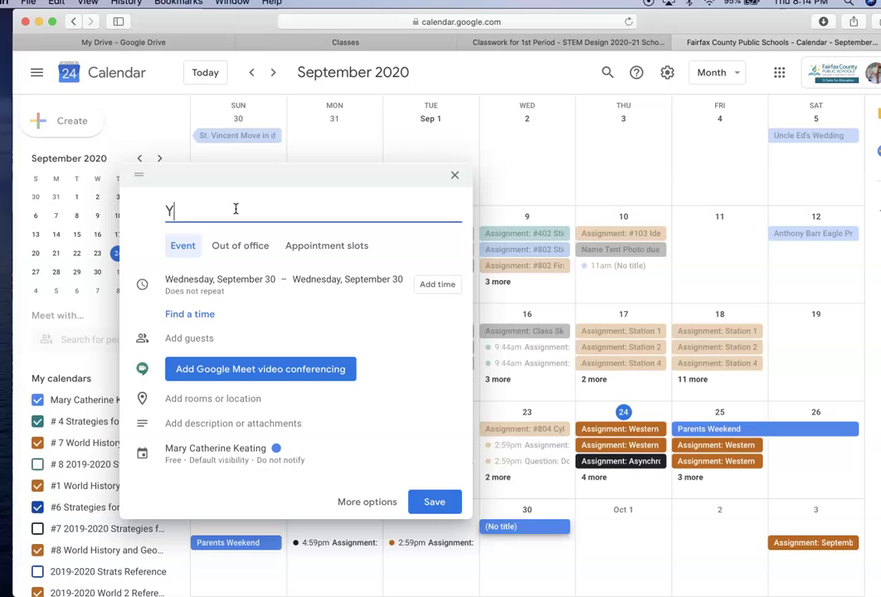
{"action": "type", "text": "earbook"}
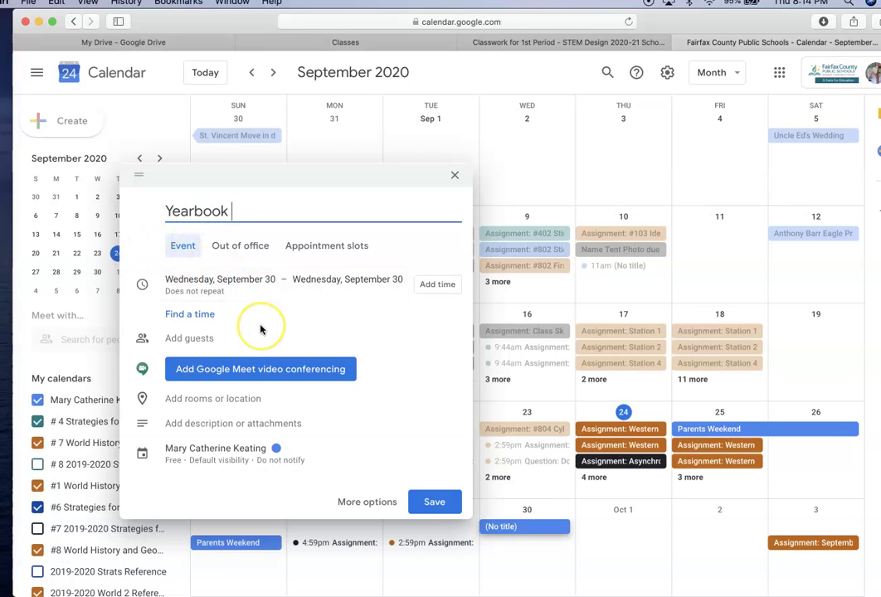
In the full editor, make the Yearbook event timed, starting at 3:00pm
{"action": "left_click", "coordinate": [346, 501]}
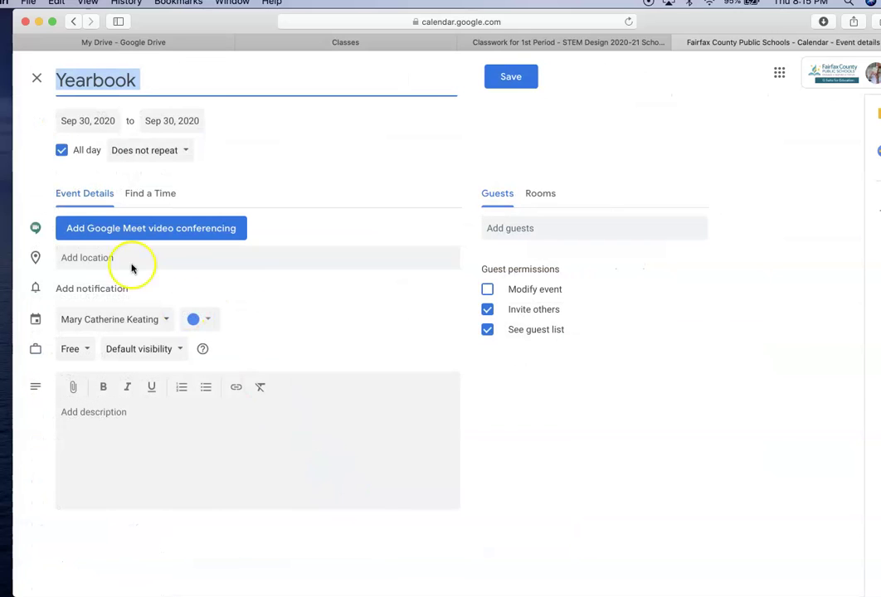
{"action": "left_click", "coordinate": [61, 150]}
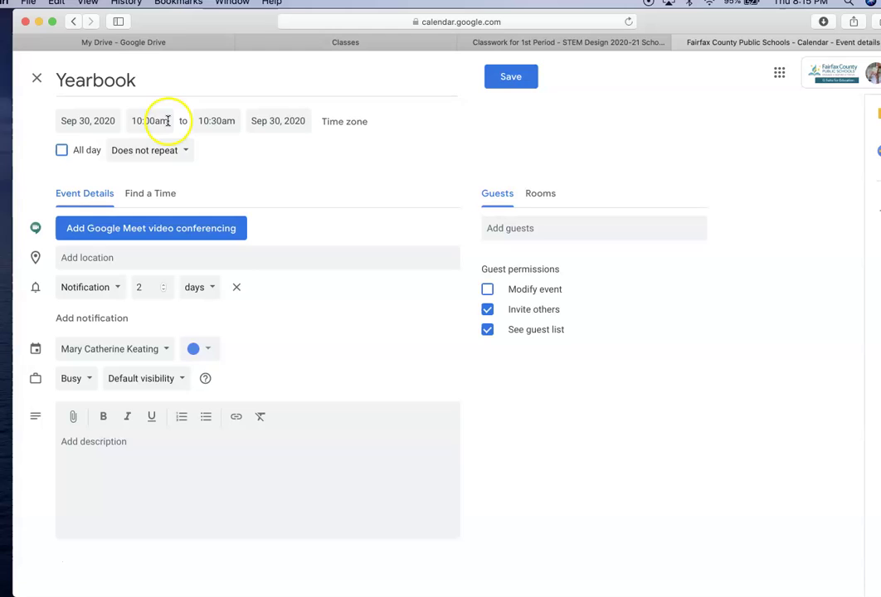
{"action": "left_click", "coordinate": [167, 121]}
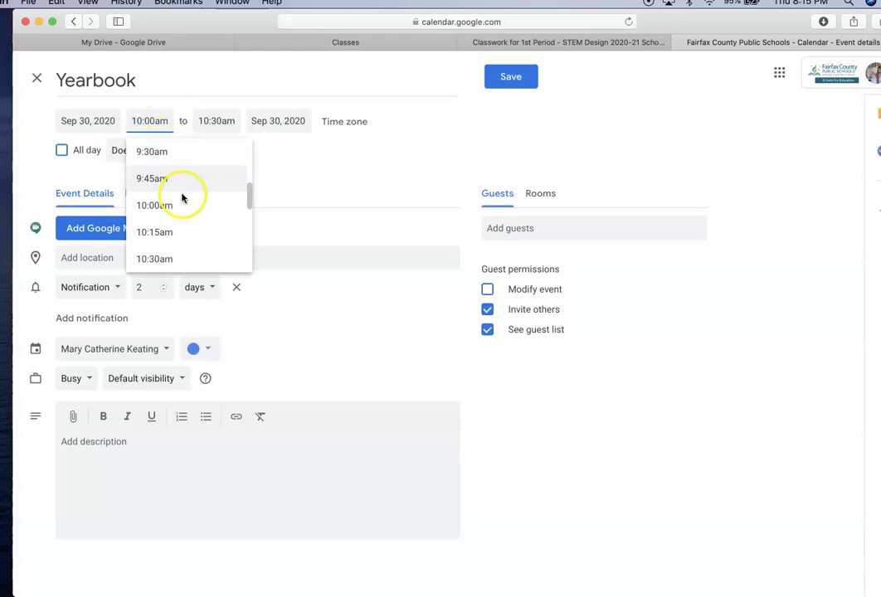
{"action": "scroll", "coordinate": [183, 197], "scroll_direction": "down", "scroll_amount": 8}
{"action": "scroll", "coordinate": [182, 202], "scroll_direction": "down", "scroll_amount": 6}
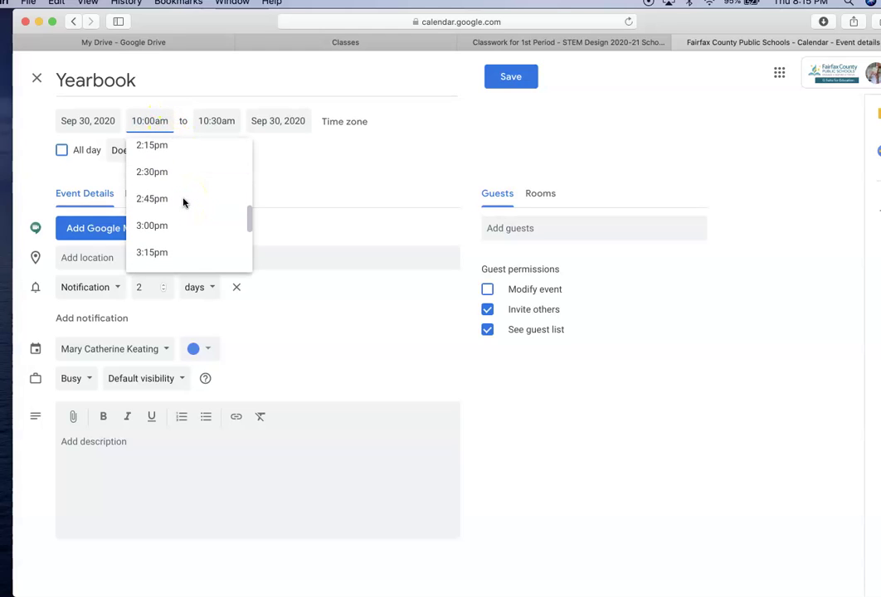
{"action": "left_click", "coordinate": [166, 151]}
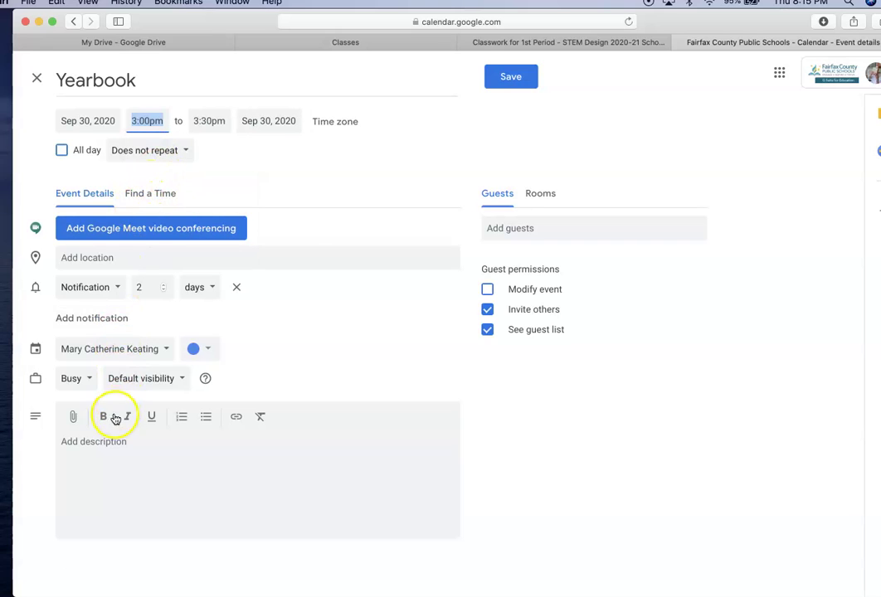
Set the location to 'First Period', add a description, and save the event
{"action": "left_click", "coordinate": [134, 258]}
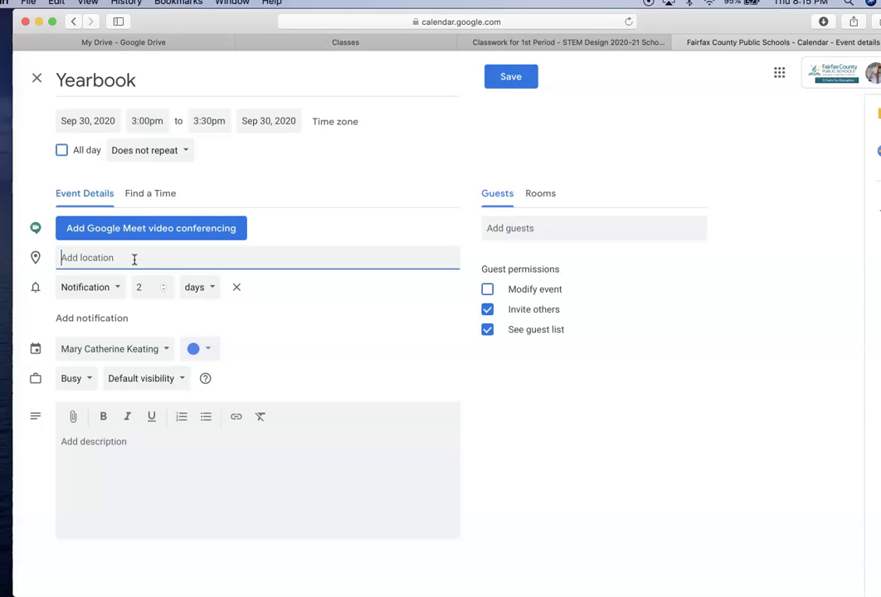
{"action": "type", "text": "F"}
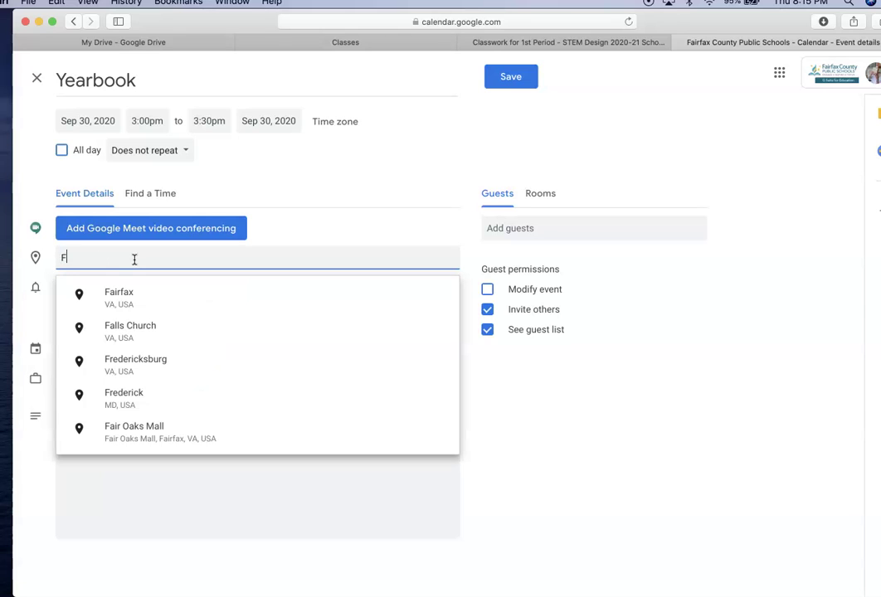
{"action": "type", "text": "irst Period"}
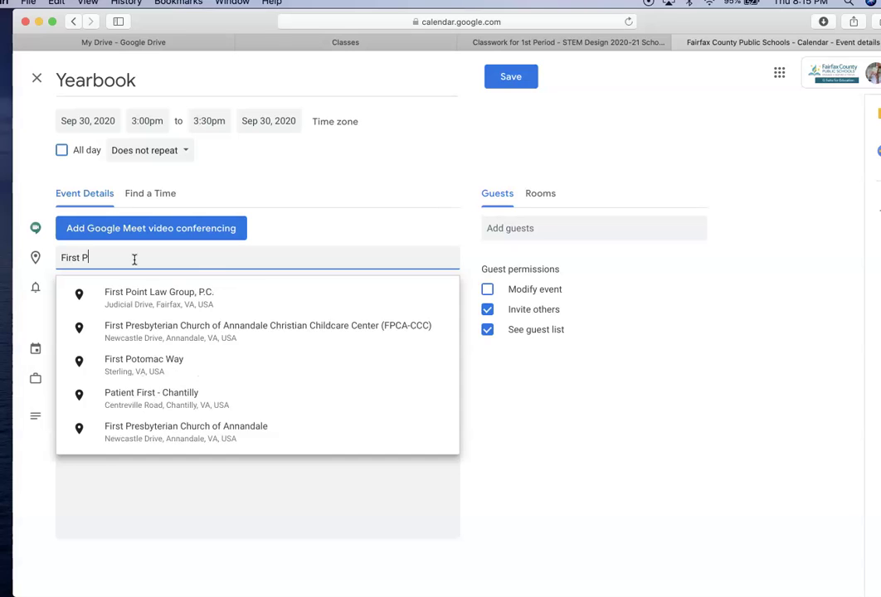
{"action": "left_click", "coordinate": [120, 430]}
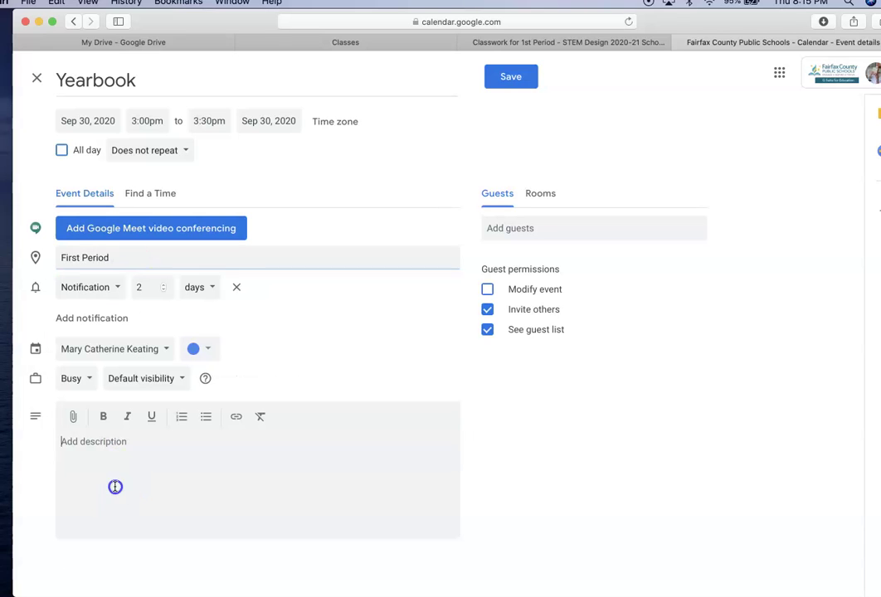
{"action": "type", "text": "akfhjaksfhkaj"}
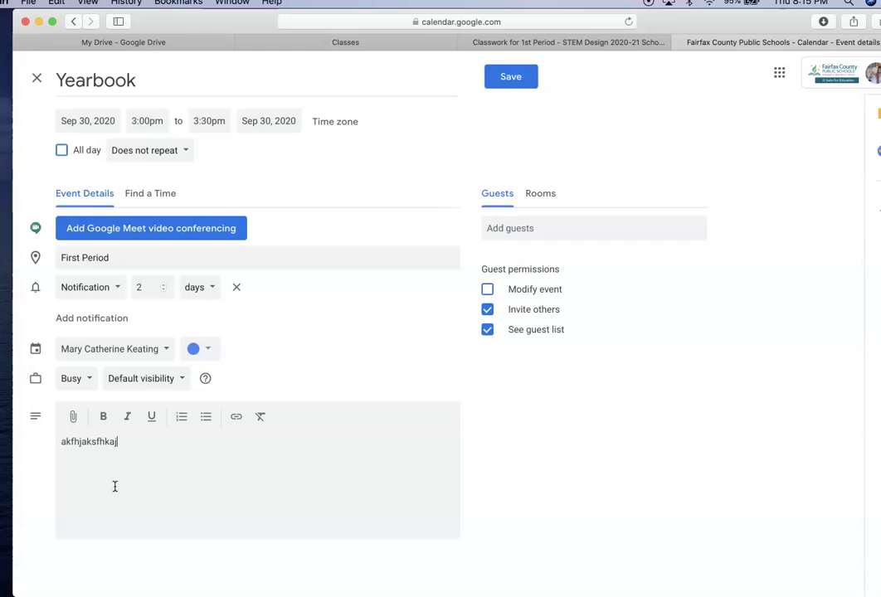
{"action": "left_click", "coordinate": [493, 78]}
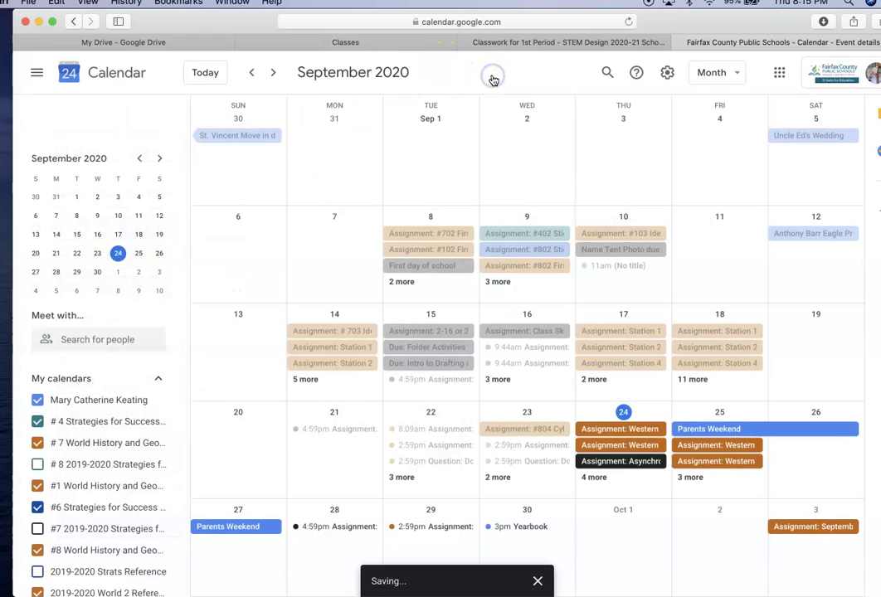
Open the Yearbook event, back out of its editor, then delete it with the trash icon
{"action": "left_click", "coordinate": [536, 529]}
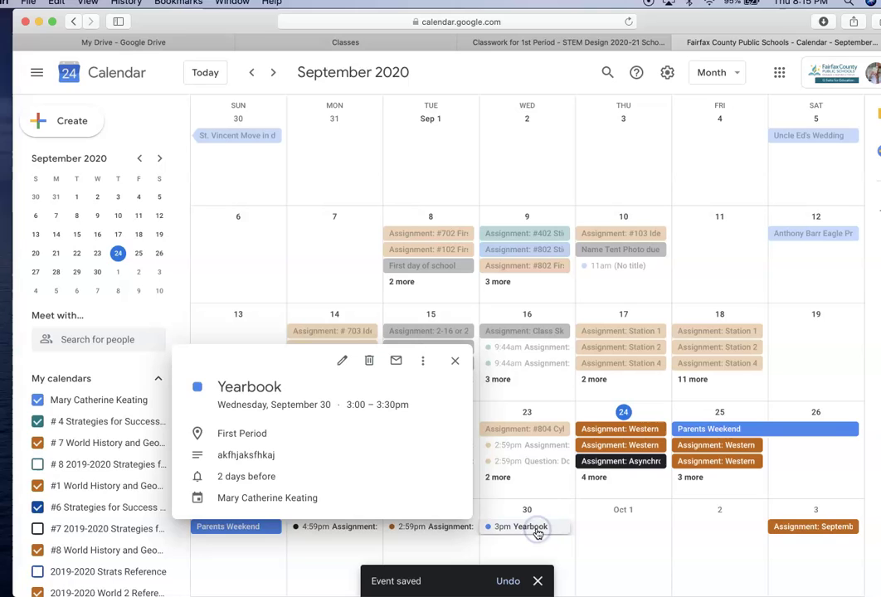
{"action": "left_click", "coordinate": [341, 360]}
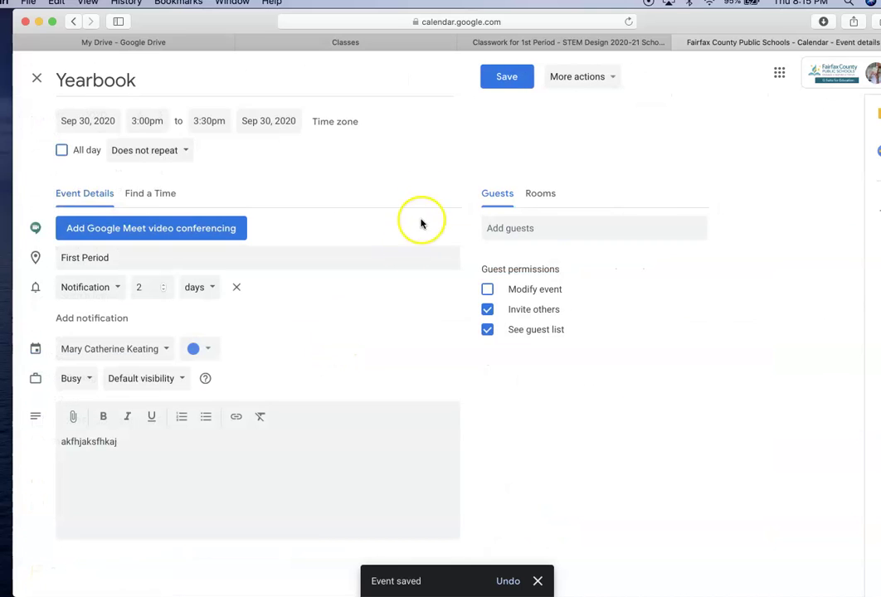
{"action": "left_click", "coordinate": [37, 78]}
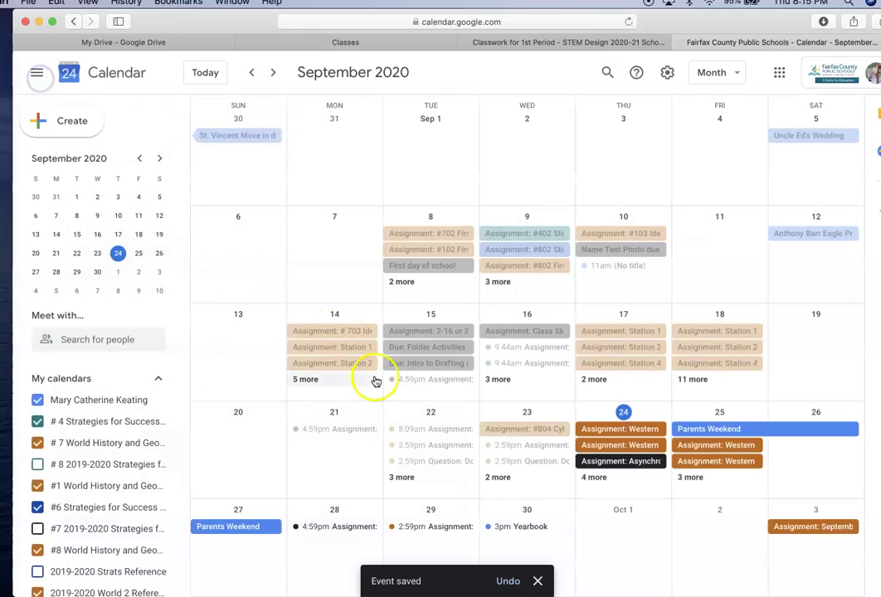
{"action": "left_click", "coordinate": [507, 527]}
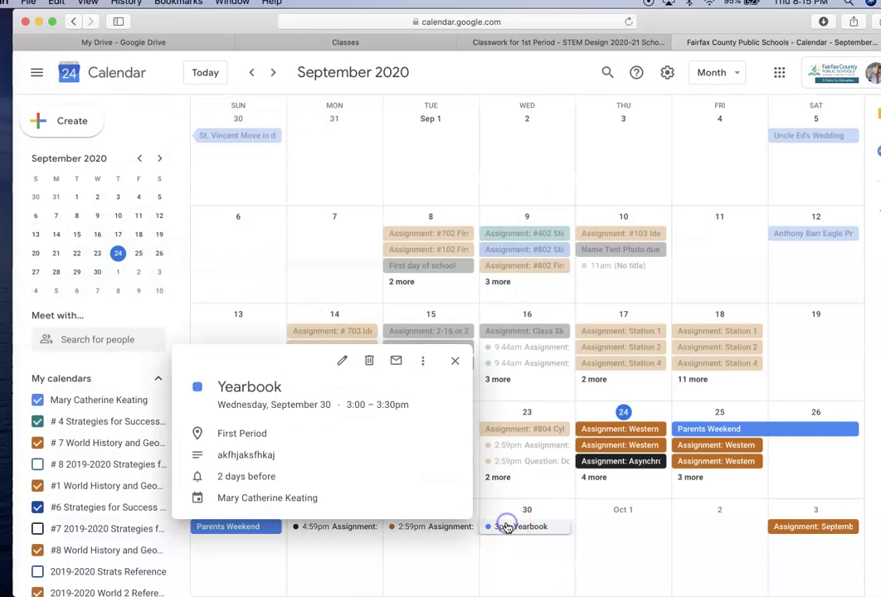
{"action": "left_click", "coordinate": [369, 361]}
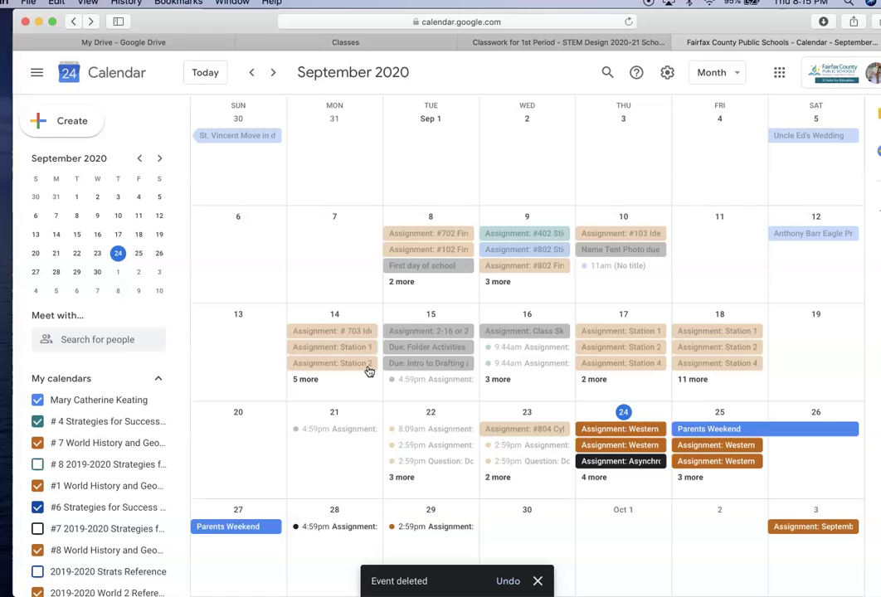
{"action": "left_click", "coordinate": [463, 311]}
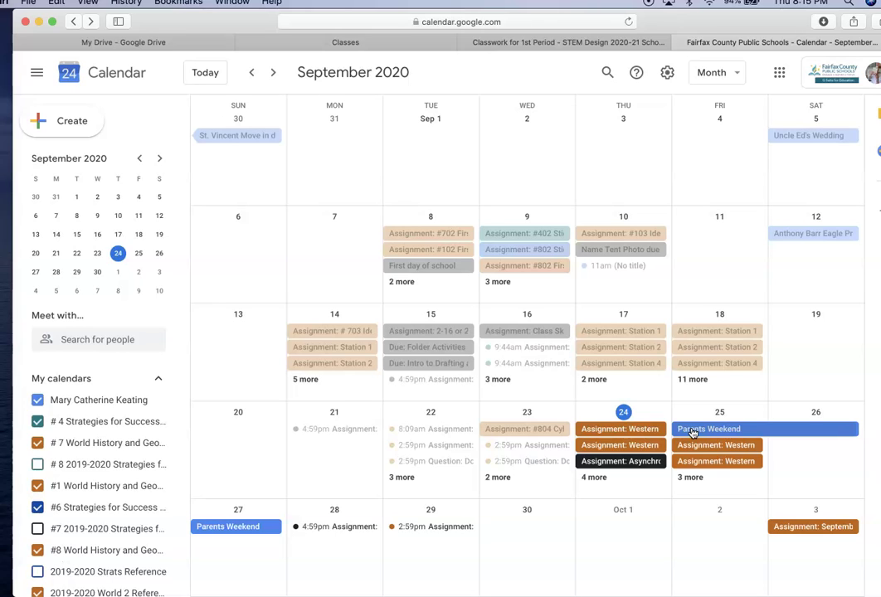
Switch to the 1st Period Classwork tab and open View your work to see assignment statuses
{"action": "left_click", "coordinate": [386, 46]}
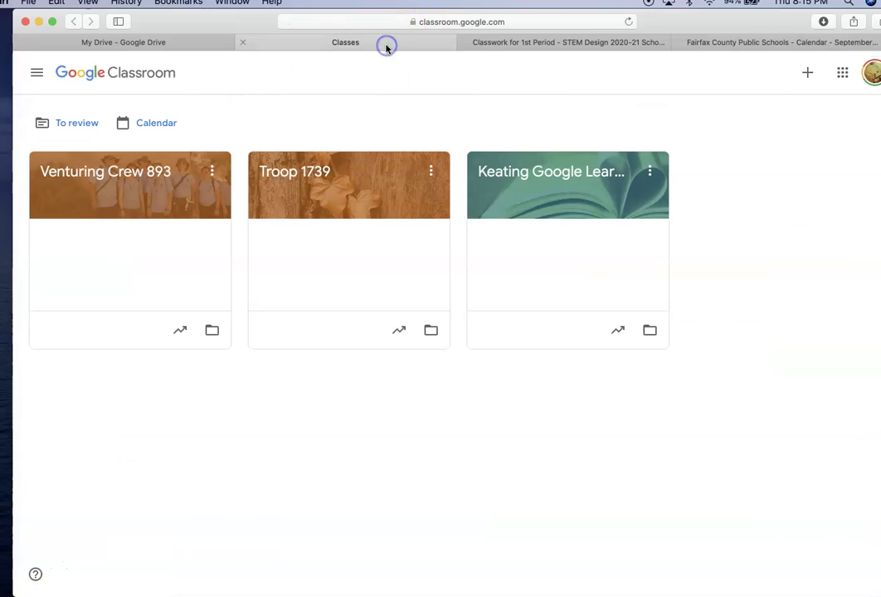
{"action": "left_click", "coordinate": [500, 48]}
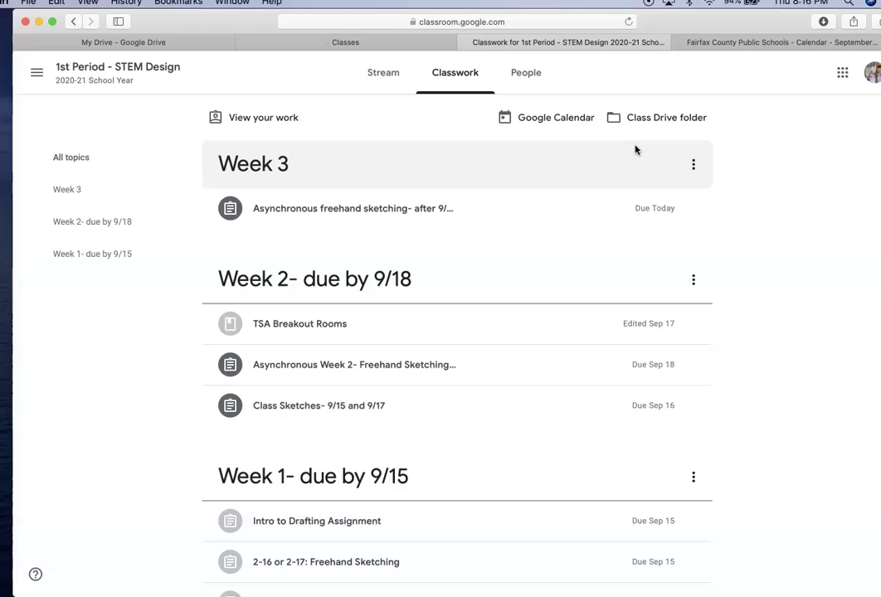
{"action": "left_click", "coordinate": [261, 118]}
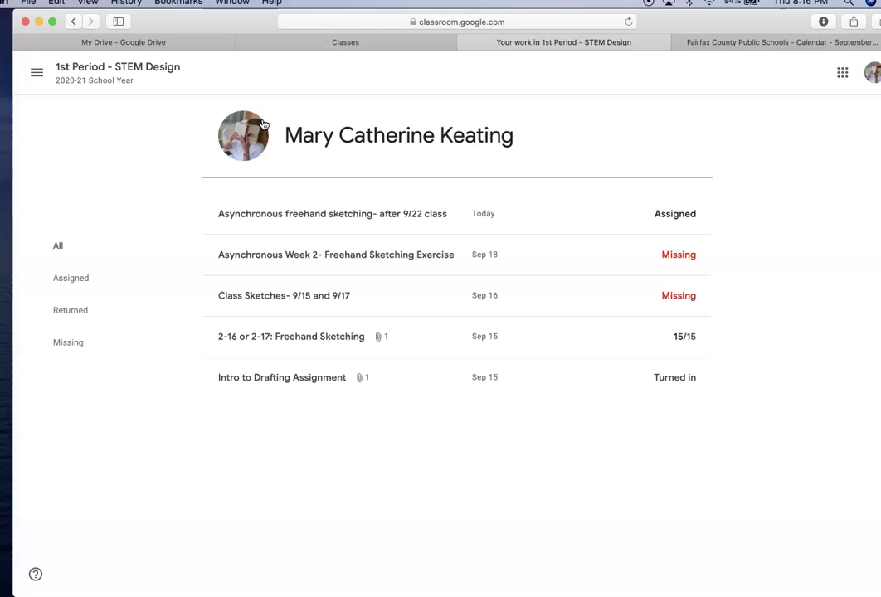
{"action": "left_click", "coordinate": [335, 167]}
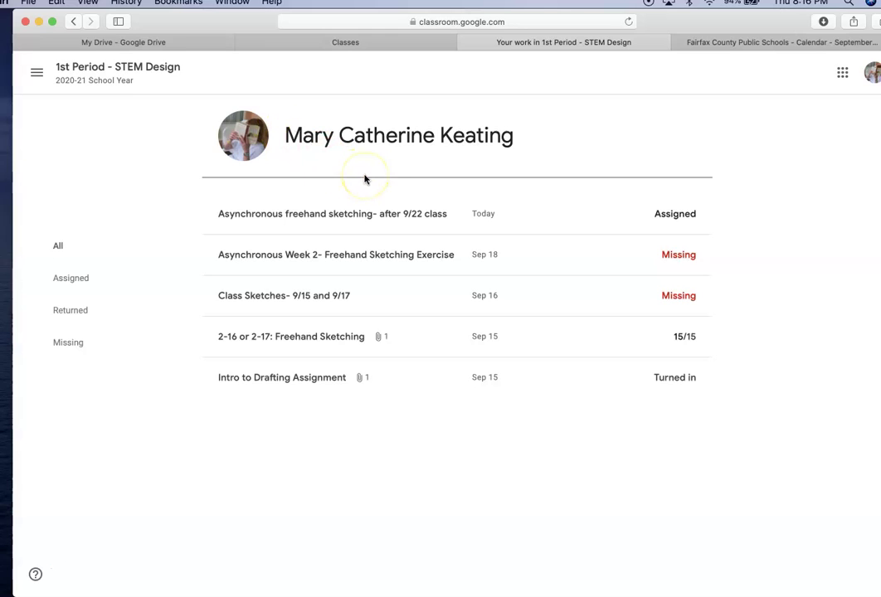